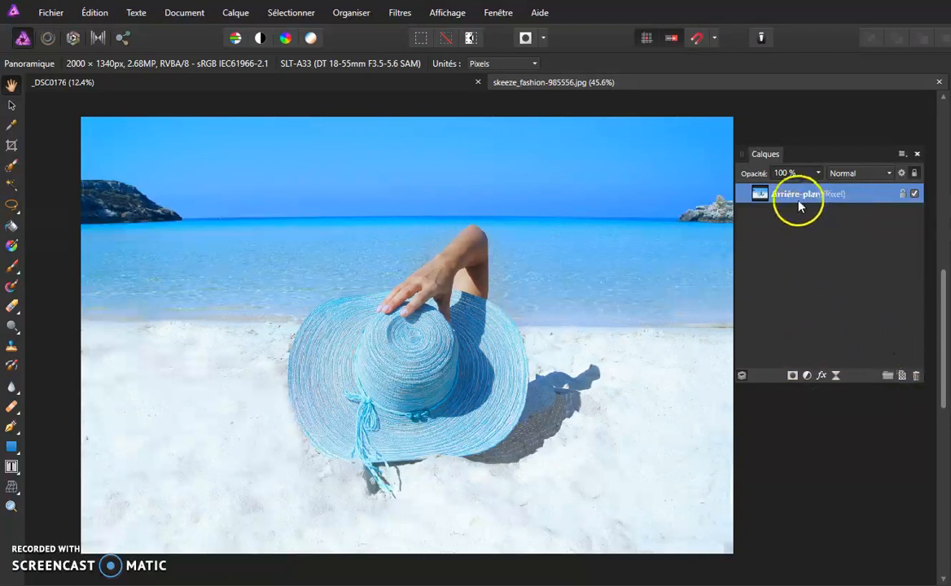
Add a new pixel layer above the beach photo and give it a Radial (Radial) gradient fill.
{"action": "left_click", "coordinate": [902, 375]}
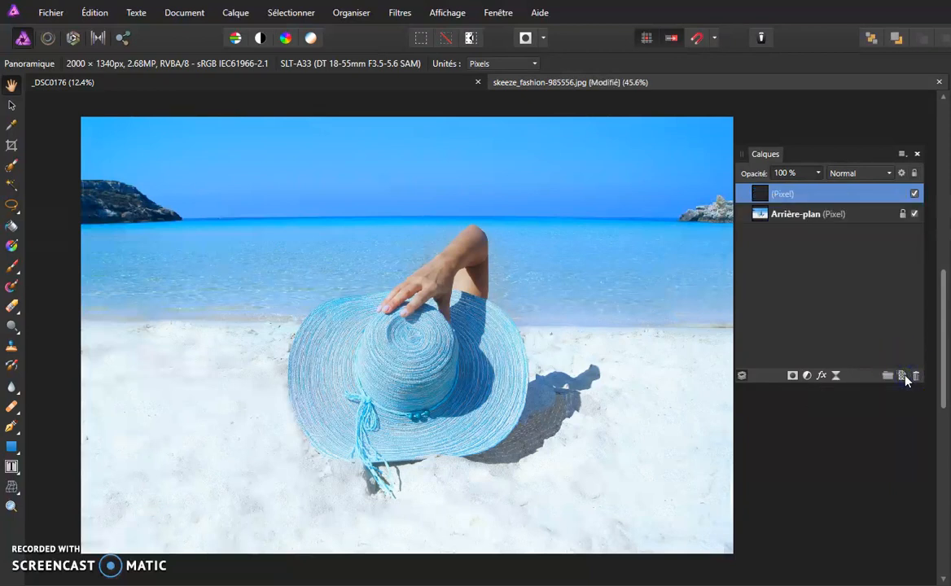
{"action": "left_click", "coordinate": [12, 248]}
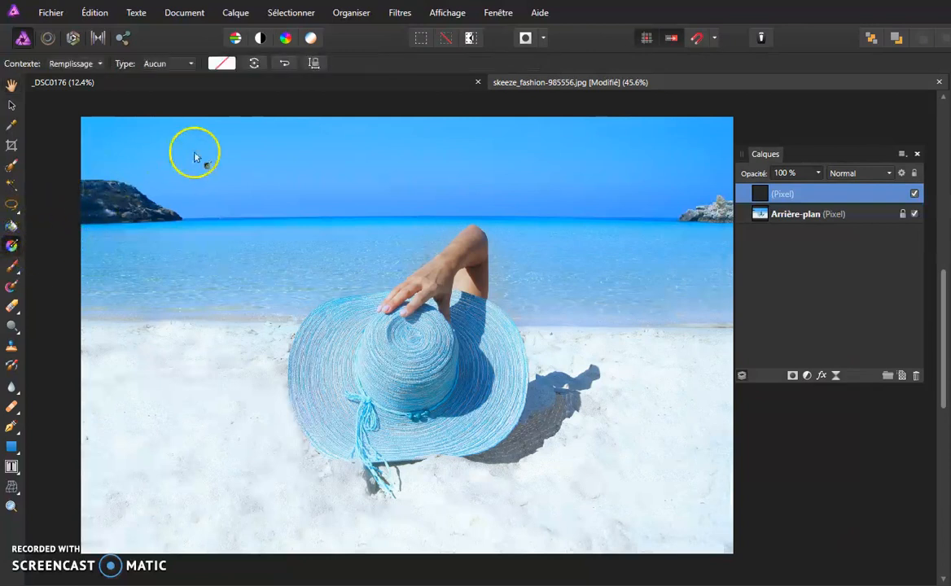
{"action": "left_click", "coordinate": [189, 63]}
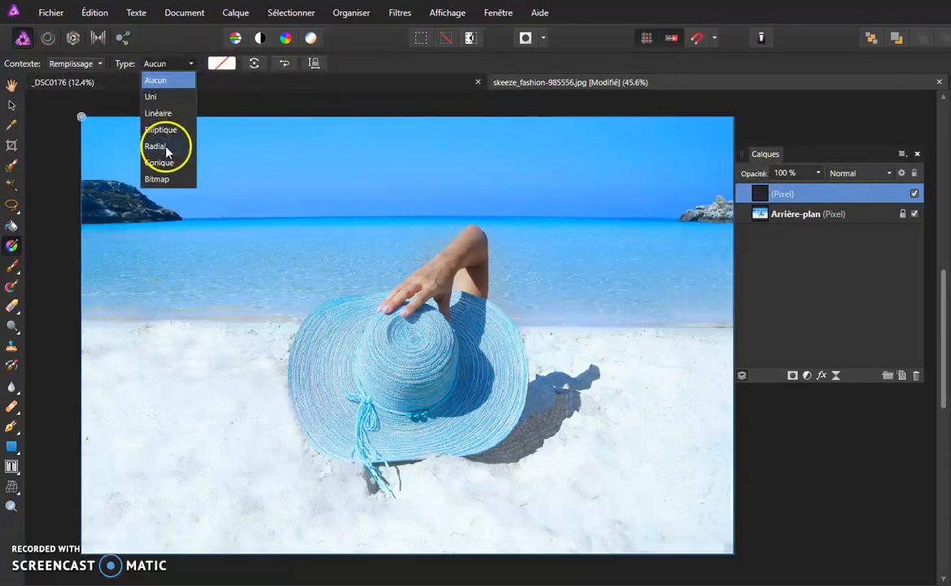
{"action": "left_click", "coordinate": [164, 146]}
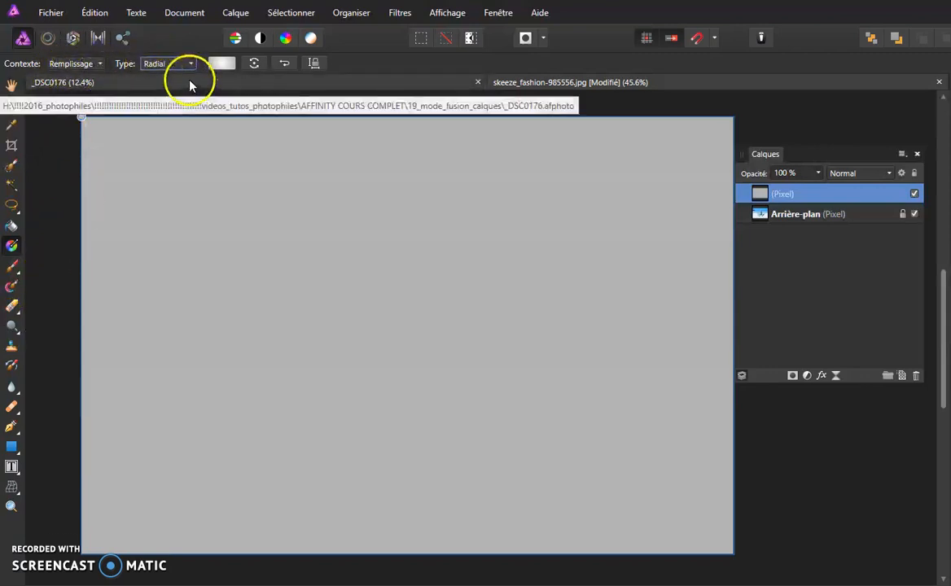
Colour the gradient's start stop bright yellow with RGB values 247, 255, 26.
{"action": "left_click", "coordinate": [221, 63]}
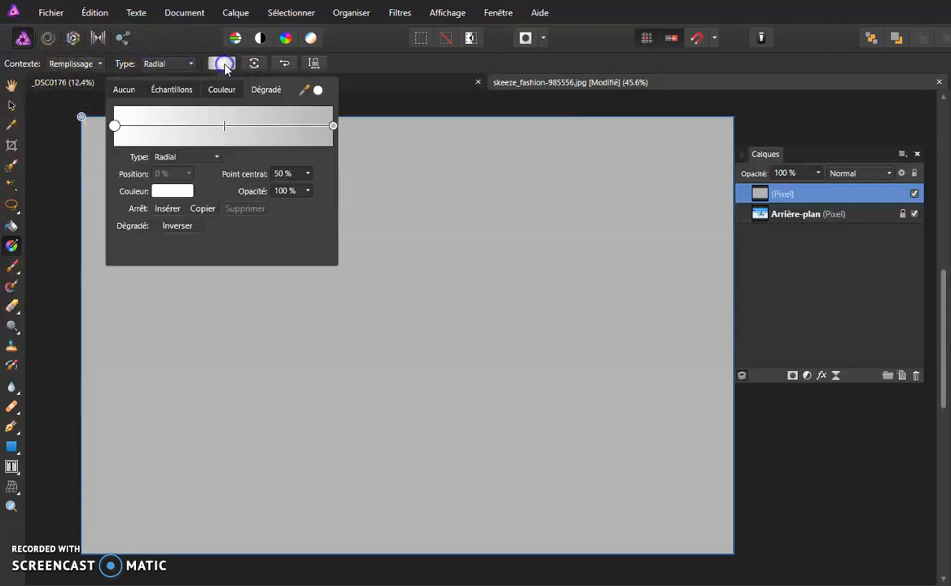
{"action": "left_click", "coordinate": [114, 127]}
{"action": "left_click", "coordinate": [172, 190]}
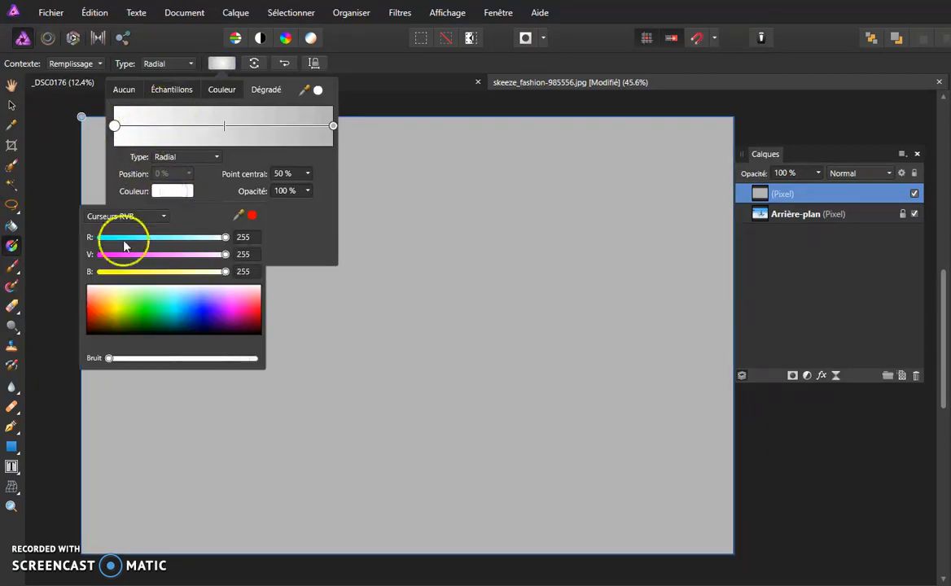
{"action": "left_click_drag", "start_coordinate": [122, 303], "coordinate": [118, 298]}
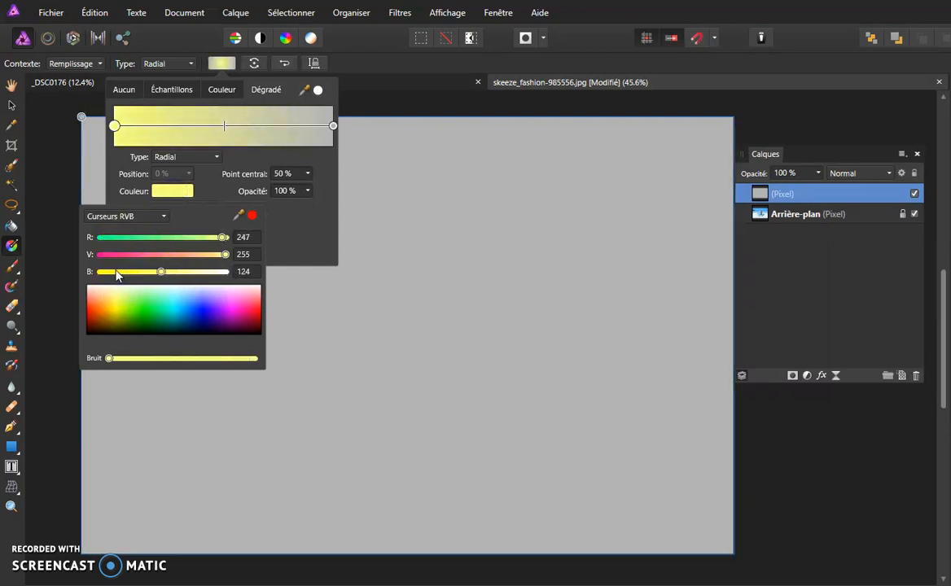
{"action": "left_click", "coordinate": [117, 272]}
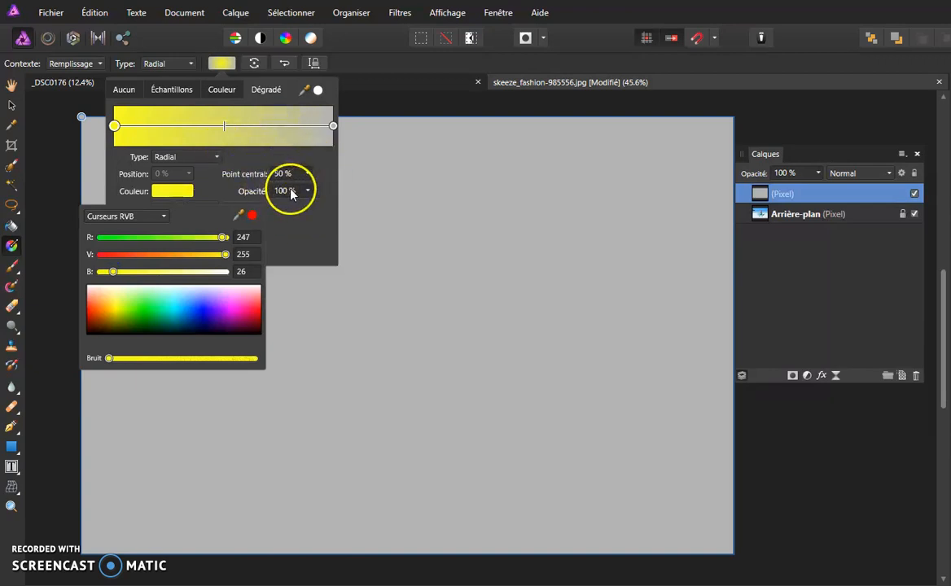
Colour the gradient's end stop red with RGB values 255, 7, 36.
{"action": "left_click", "coordinate": [333, 126]}
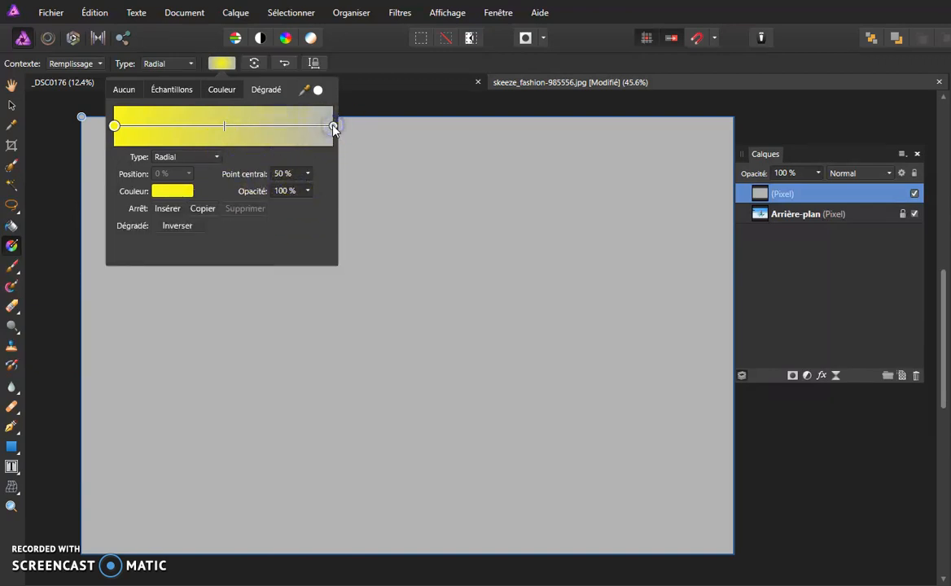
{"action": "left_click", "coordinate": [166, 193]}
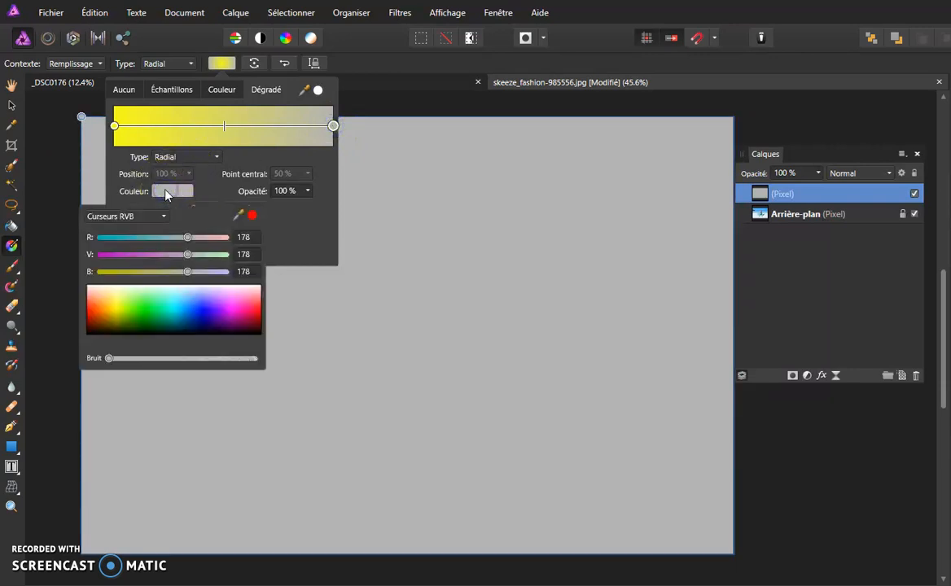
{"action": "left_click", "coordinate": [92, 303]}
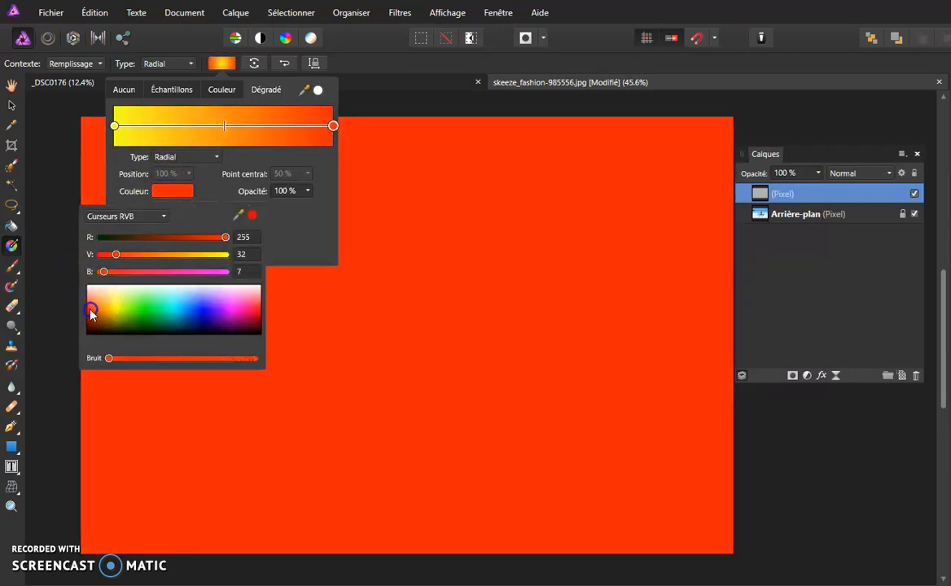
{"action": "left_click_drag", "start_coordinate": [111, 259], "coordinate": [101, 257]}
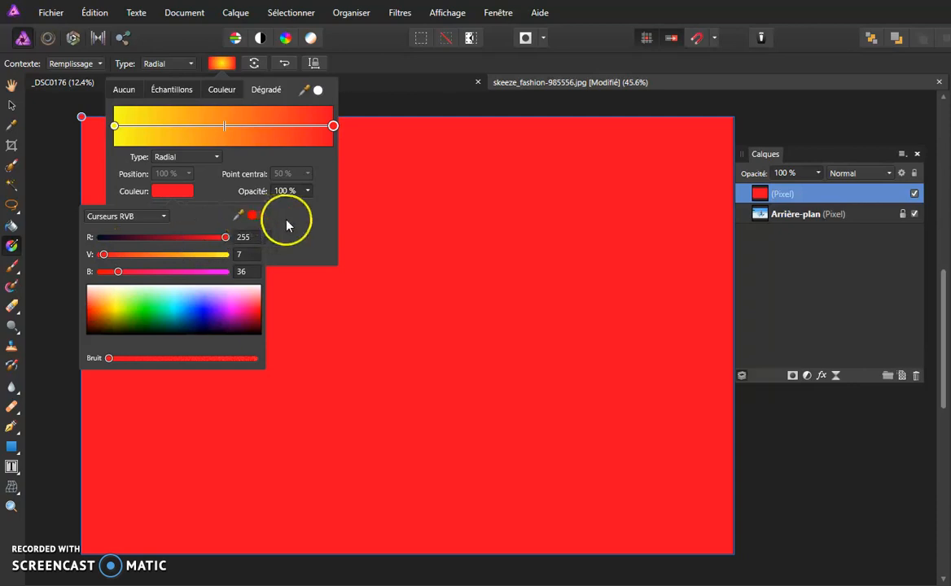
{"action": "left_click", "coordinate": [282, 225]}
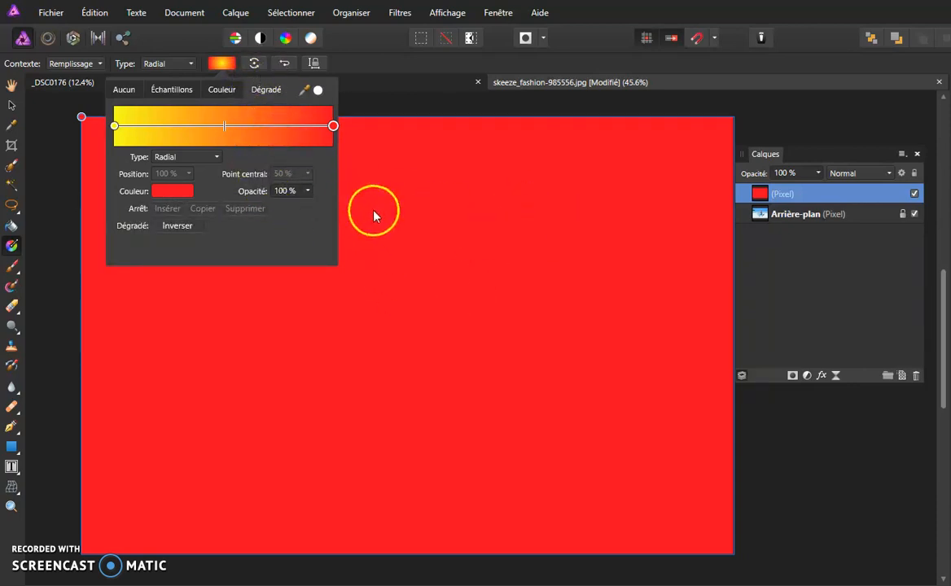
Draw the radial gradient from the centre of the image out towards its upper-right corner.
{"action": "left_click_drag", "start_coordinate": [405, 326], "coordinate": [641, 198]}
{"action": "left_click", "coordinate": [404, 323]}
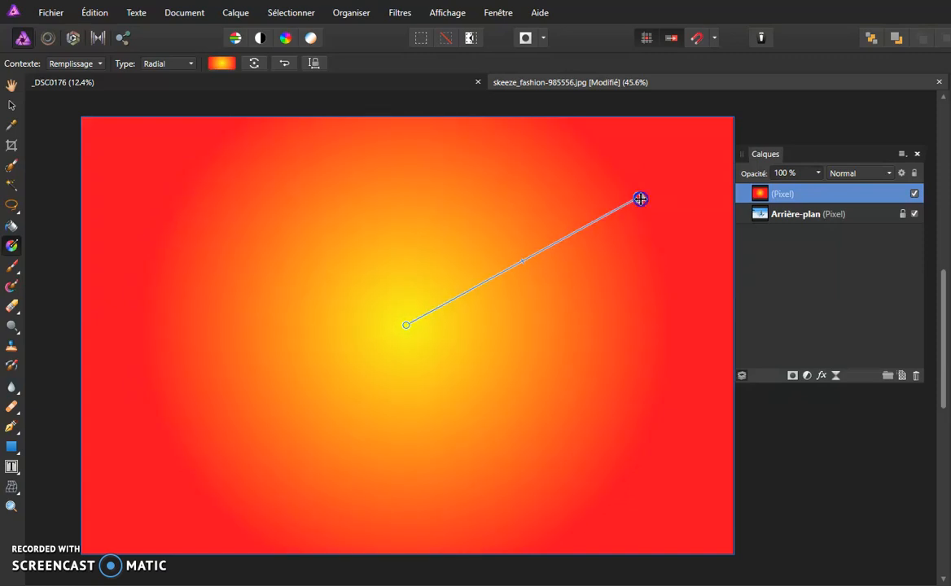
Try the Linéaire gradient type and move its start point directly below the end point for a vertical blend.
{"action": "left_click", "coordinate": [155, 63]}
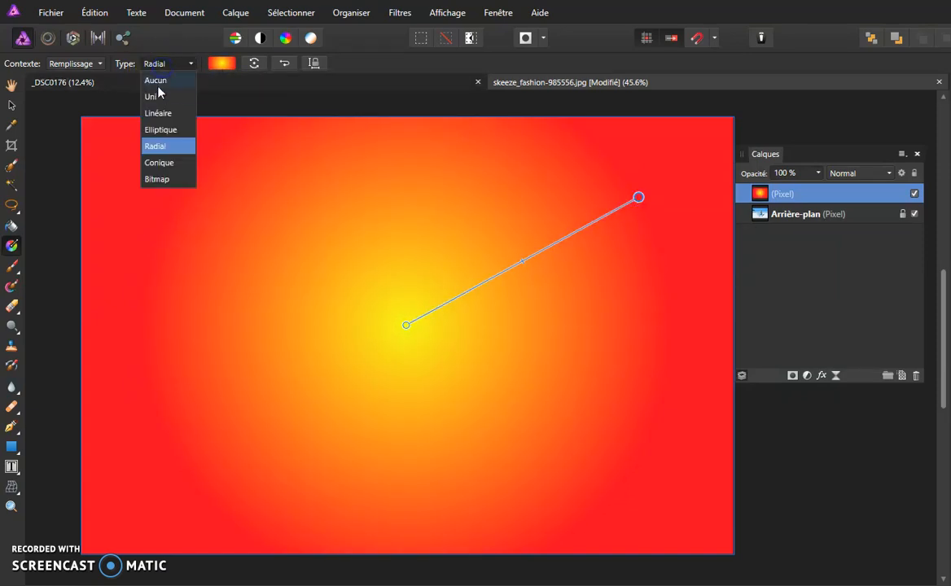
{"action": "left_click", "coordinate": [159, 113]}
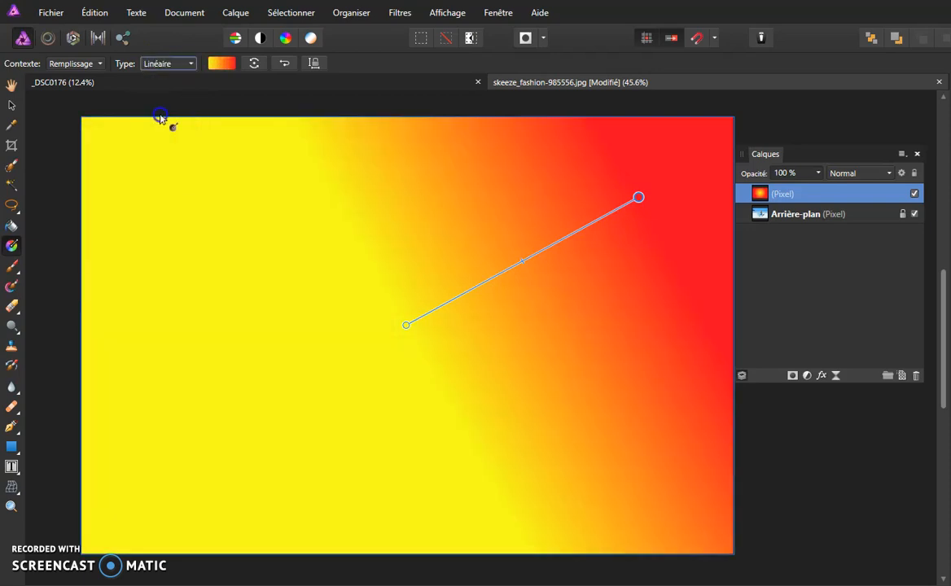
{"action": "left_click_drag", "start_coordinate": [407, 325], "coordinate": [641, 351]}
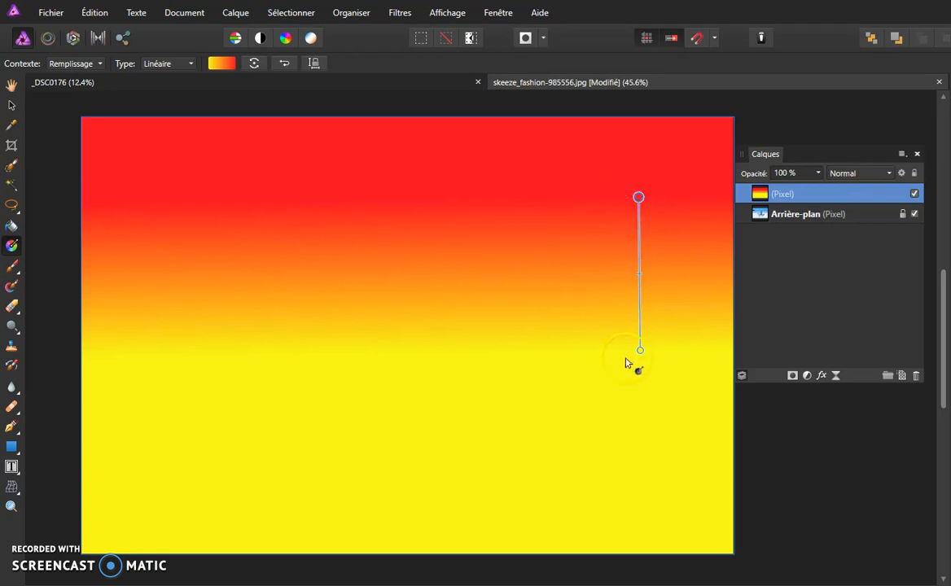
Return the fill to Radial, move its centre to the middle of the image and extend its end point close to the right edge.
{"action": "left_click", "coordinate": [175, 64]}
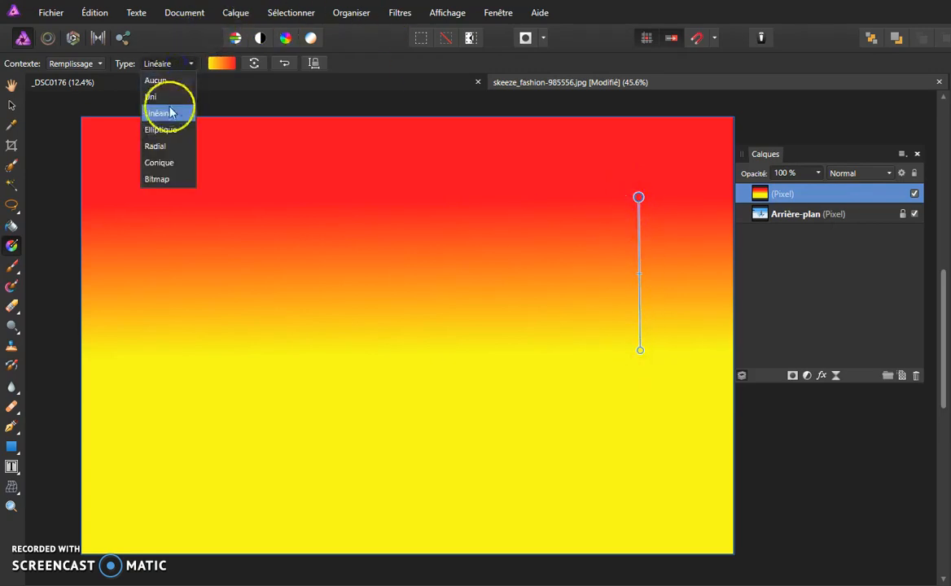
{"action": "left_click", "coordinate": [167, 146]}
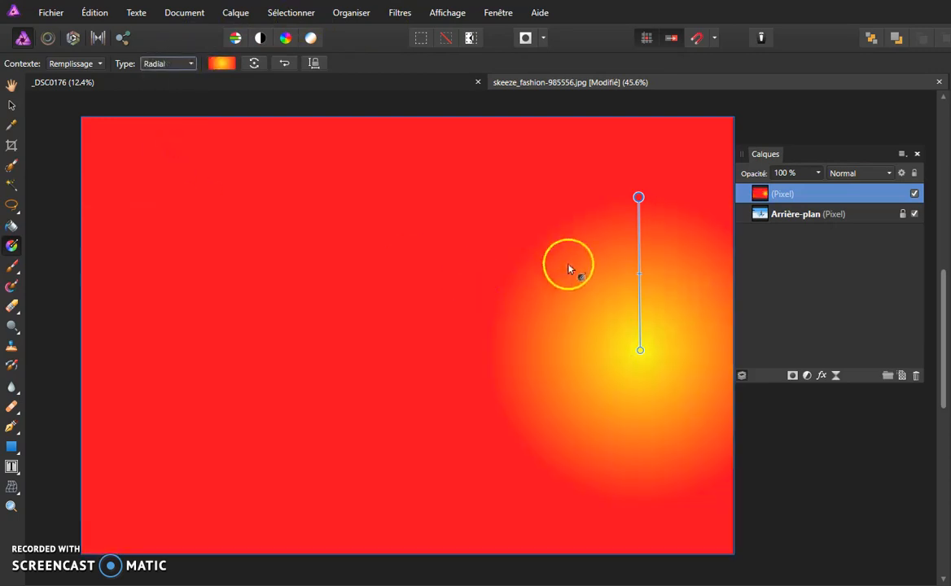
{"action": "left_click_drag", "start_coordinate": [640, 351], "coordinate": [436, 318]}
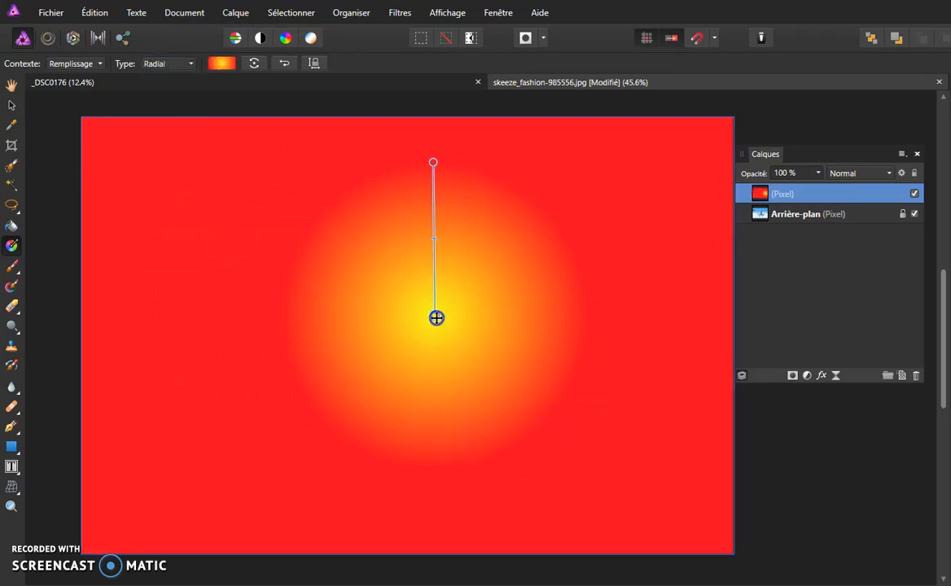
{"action": "left_click_drag", "start_coordinate": [439, 162], "coordinate": [706, 205]}
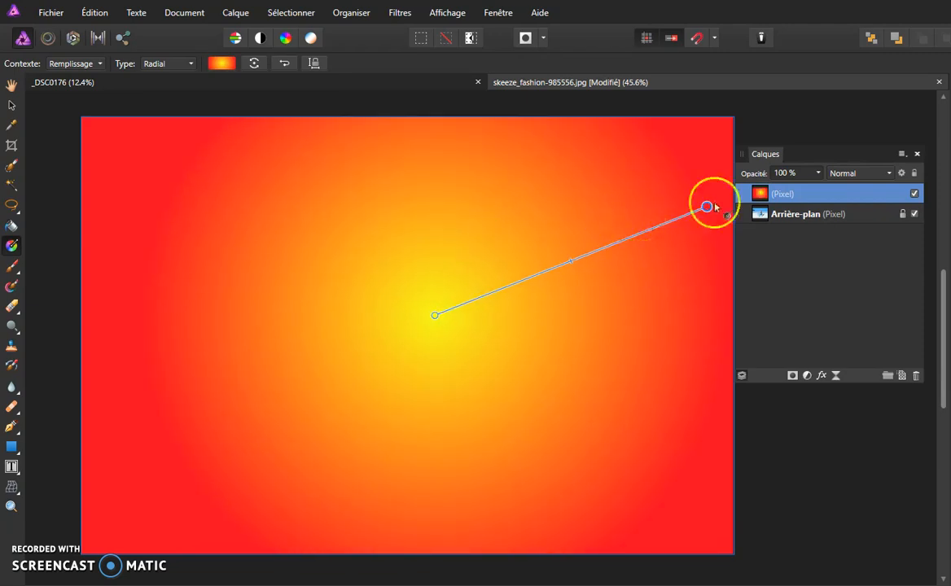
Set the gradient layer's blend mode to Obscurcir.
{"action": "double_click", "coordinate": [808, 193]}
{"action": "key", "text": "Escape"}
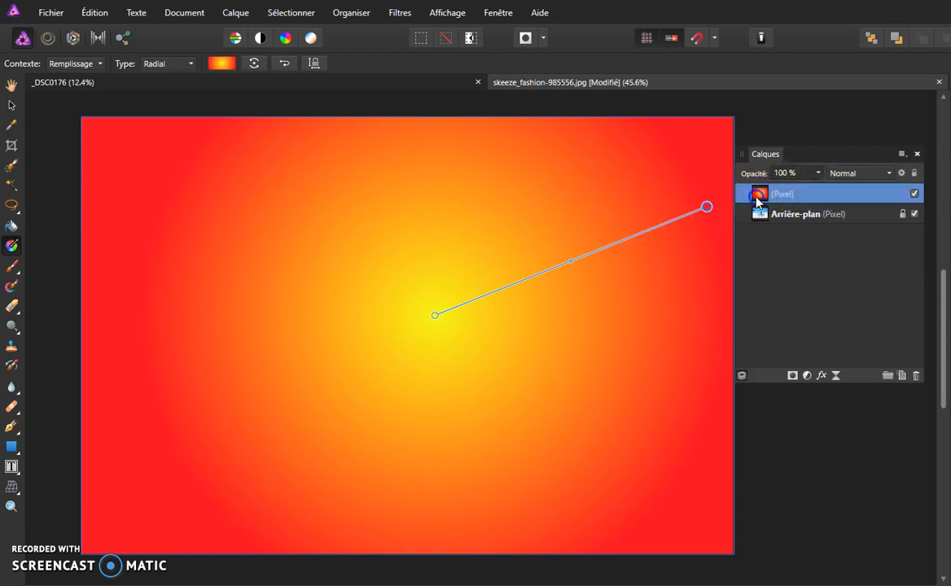
{"action": "left_click", "coordinate": [864, 175]}
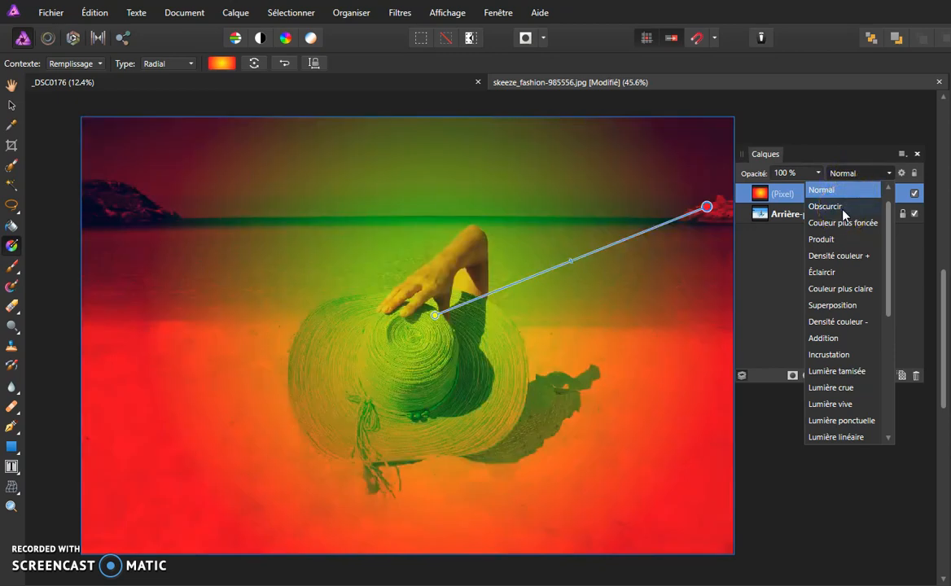
{"action": "left_click", "coordinate": [844, 215]}
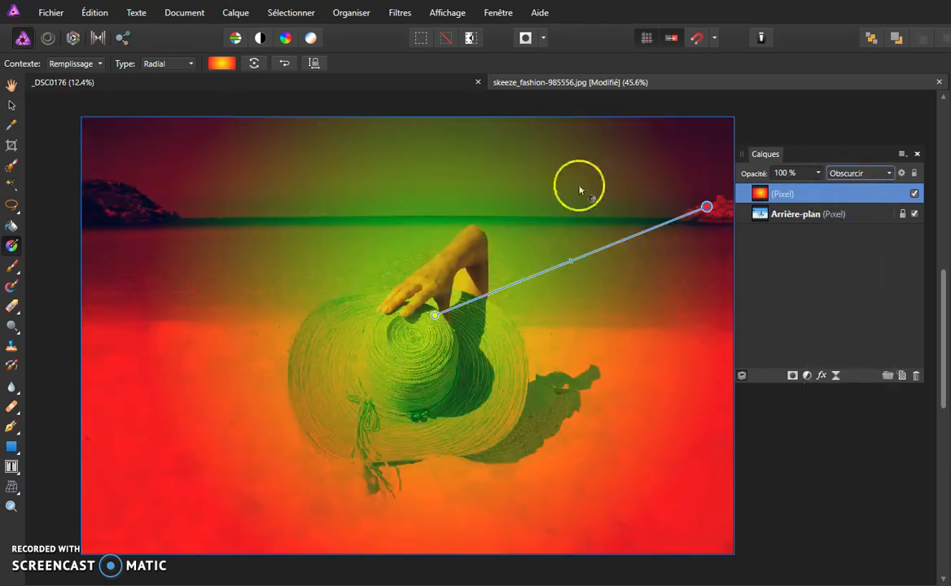
Preview several blend modes on the gradient layer, apply Teinte, and toggle the layer's visibility to compare.
{"action": "left_click", "coordinate": [13, 107]}
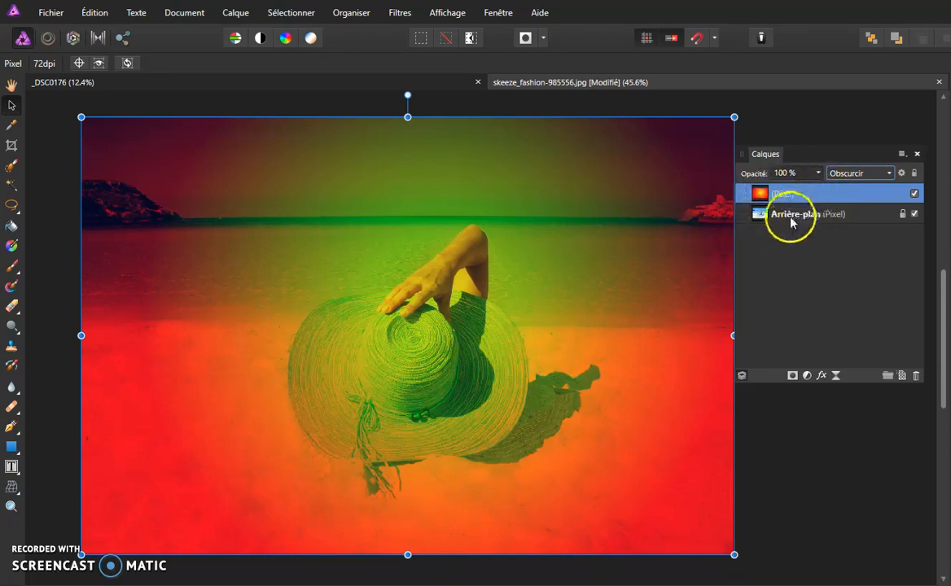
{"action": "left_click", "coordinate": [853, 173]}
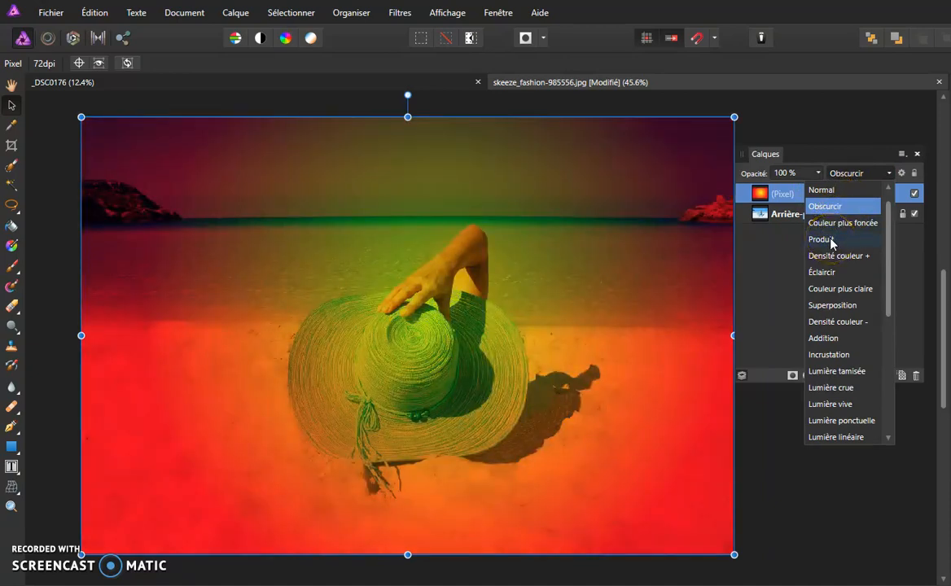
{"action": "left_click", "coordinate": [830, 258]}
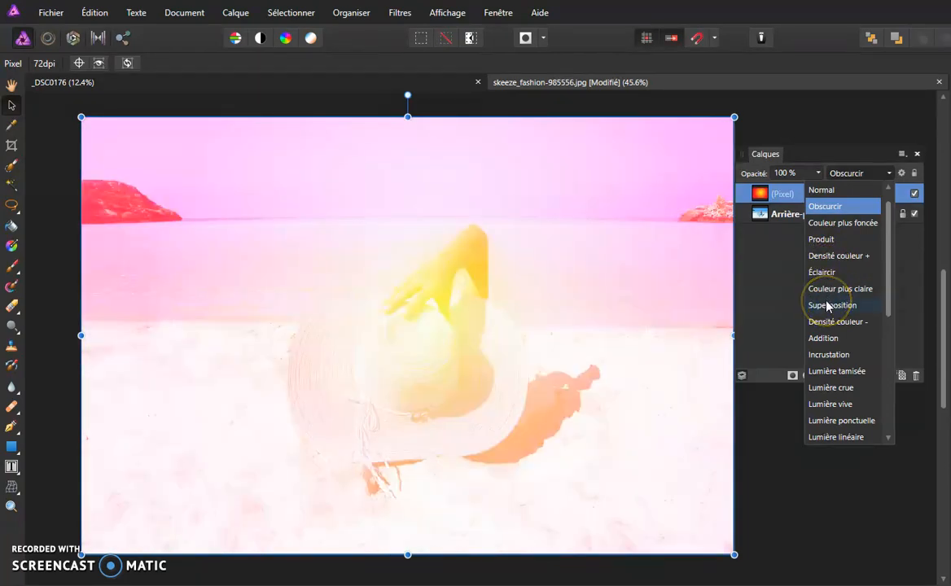
{"action": "left_click", "coordinate": [831, 325]}
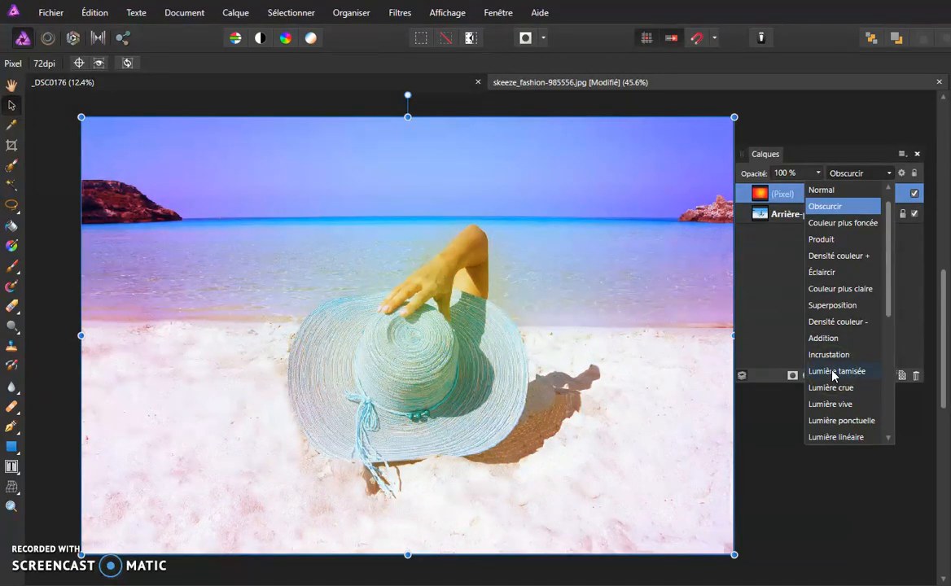
{"action": "scroll", "coordinate": [834, 371], "scroll_direction": "down", "scroll_amount": 3}
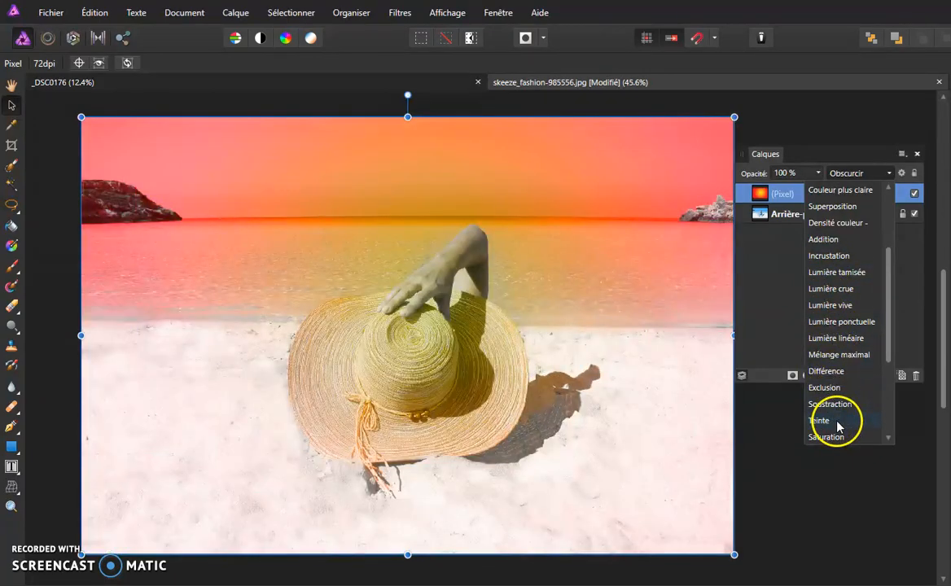
{"action": "left_click", "coordinate": [838, 423]}
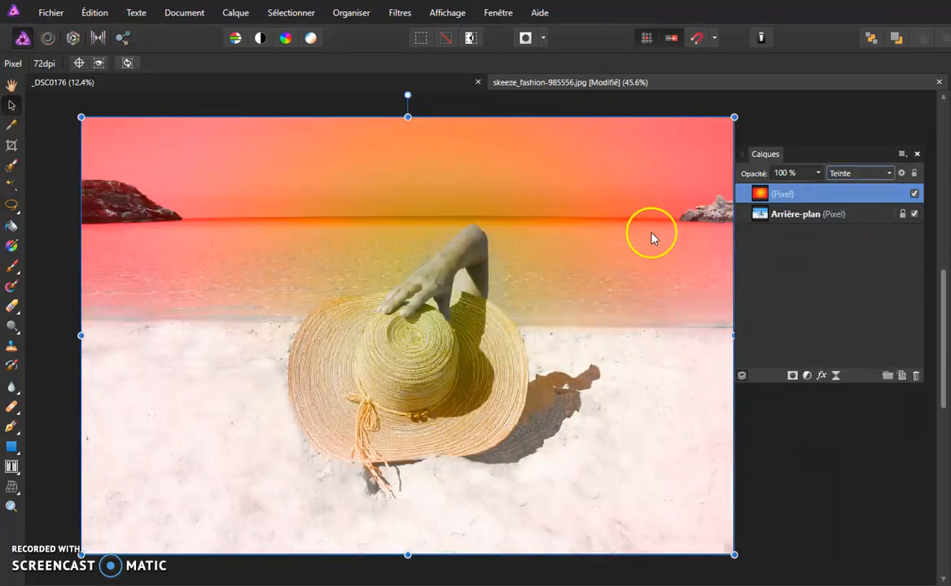
{"action": "left_click", "coordinate": [913, 194]}
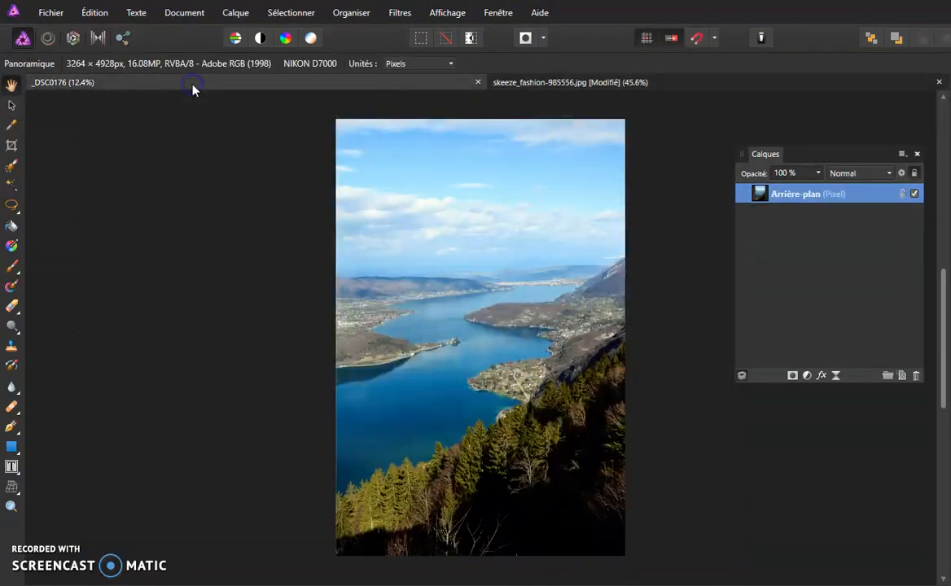
In the _DSC0176 lake photo, add a new pixel layer and give it a Linéaire gradient fill.
{"action": "left_click", "coordinate": [606, 254]}
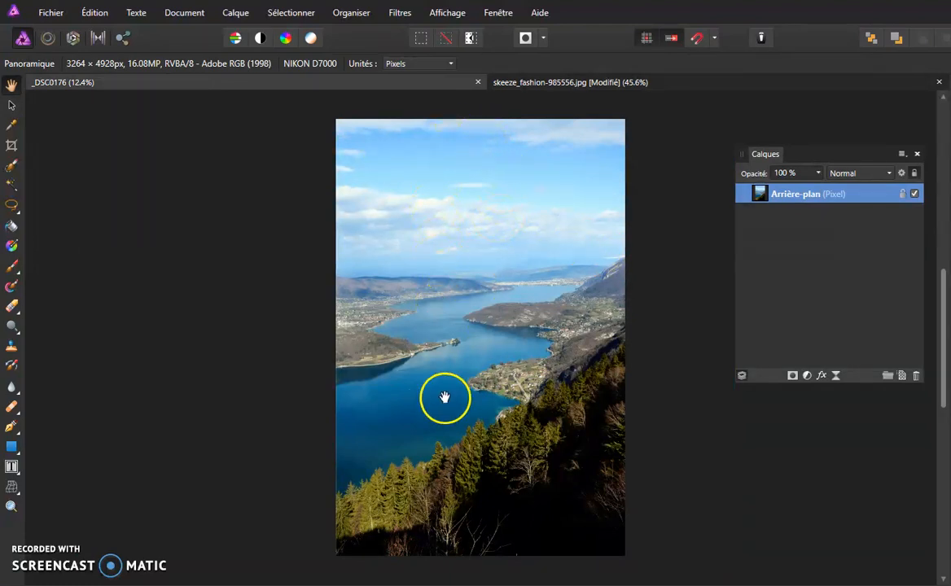
{"action": "left_click", "coordinate": [901, 374]}
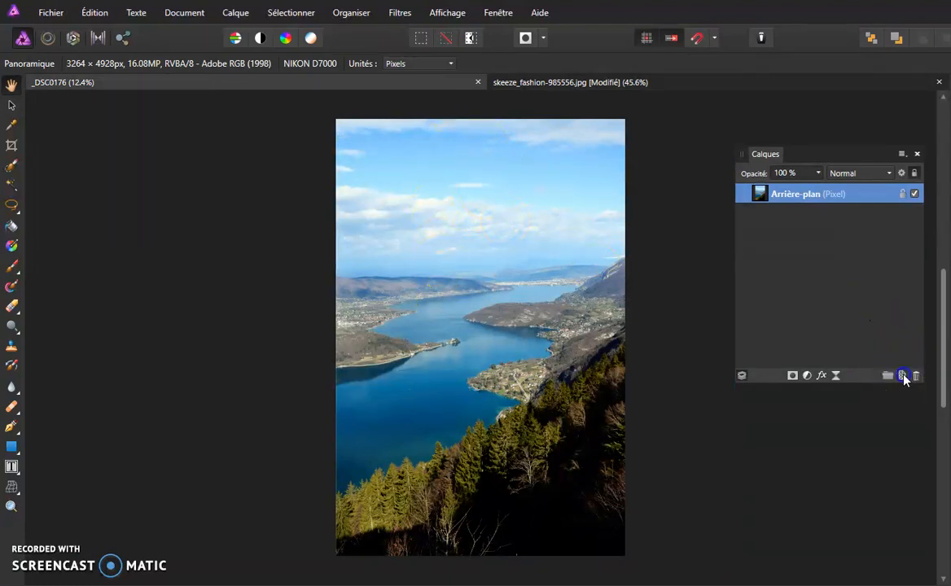
{"action": "left_click", "coordinate": [13, 245]}
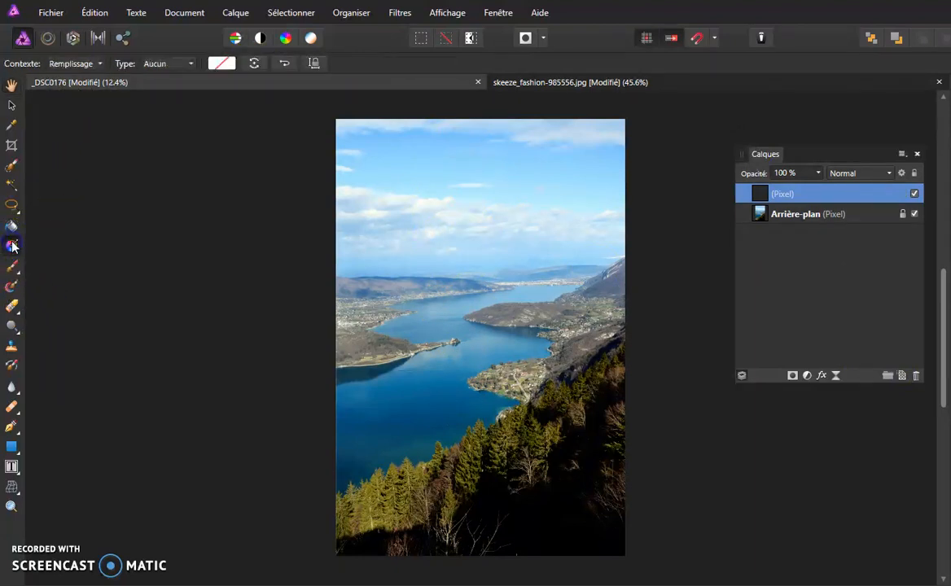
{"action": "left_click", "coordinate": [159, 64]}
{"action": "left_click", "coordinate": [151, 114]}
{"action": "left_click", "coordinate": [403, 176]}
Try 0 % opacity on the gradient's white start stop and restore it to 100 %.
{"action": "left_click", "coordinate": [230, 64]}
{"action": "left_click", "coordinate": [115, 127]}
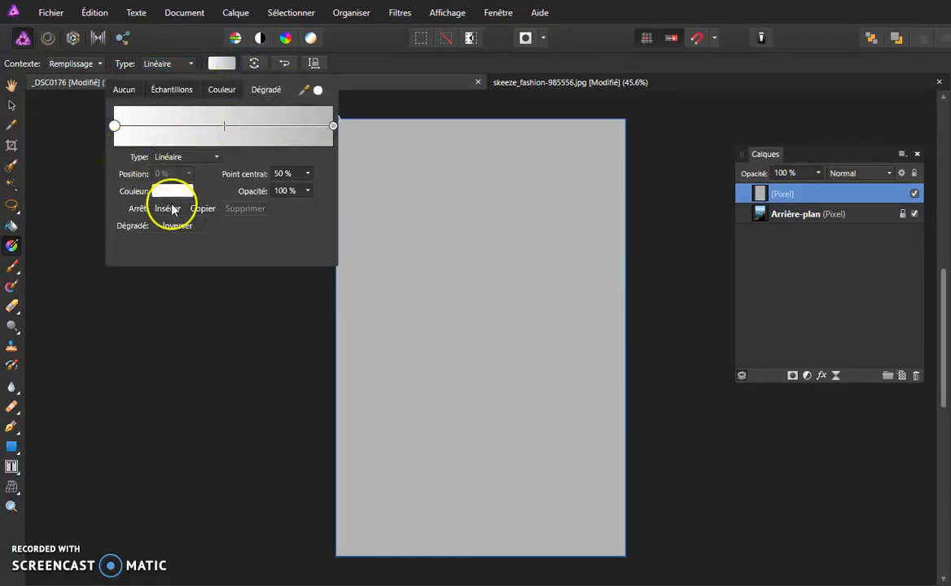
{"action": "left_click", "coordinate": [308, 192]}
{"action": "left_click_drag", "start_coordinate": [216, 213], "coordinate": [209, 207]}
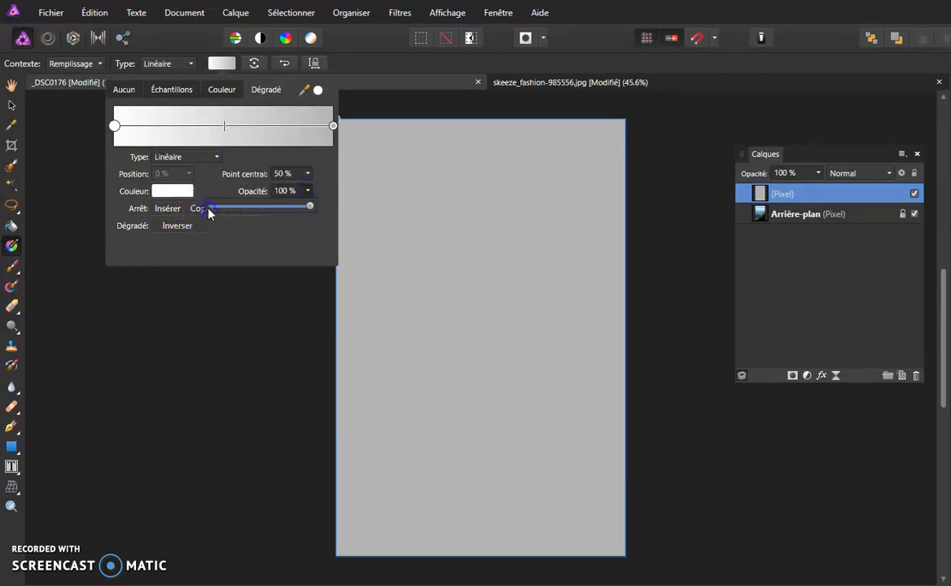
{"action": "left_click", "coordinate": [333, 129]}
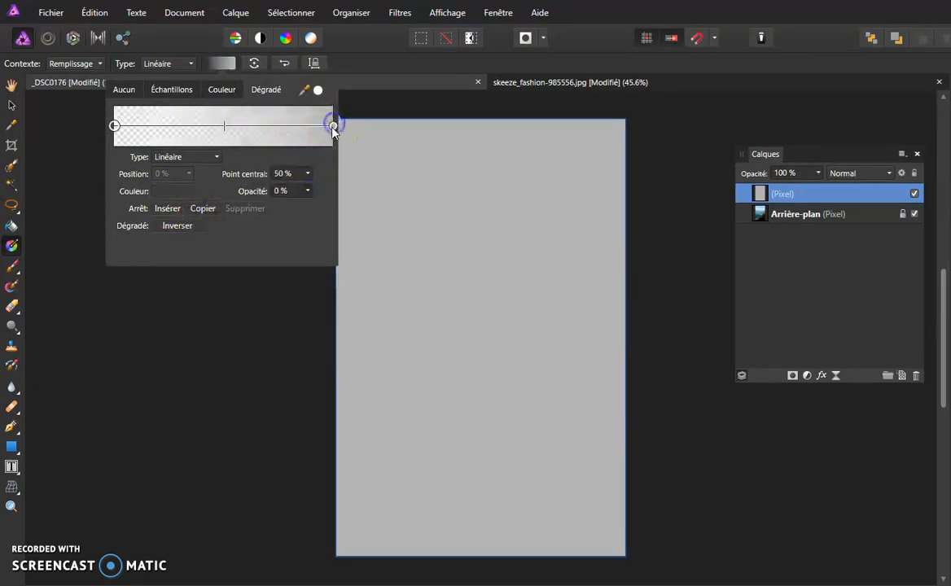
{"action": "left_click", "coordinate": [308, 191]}
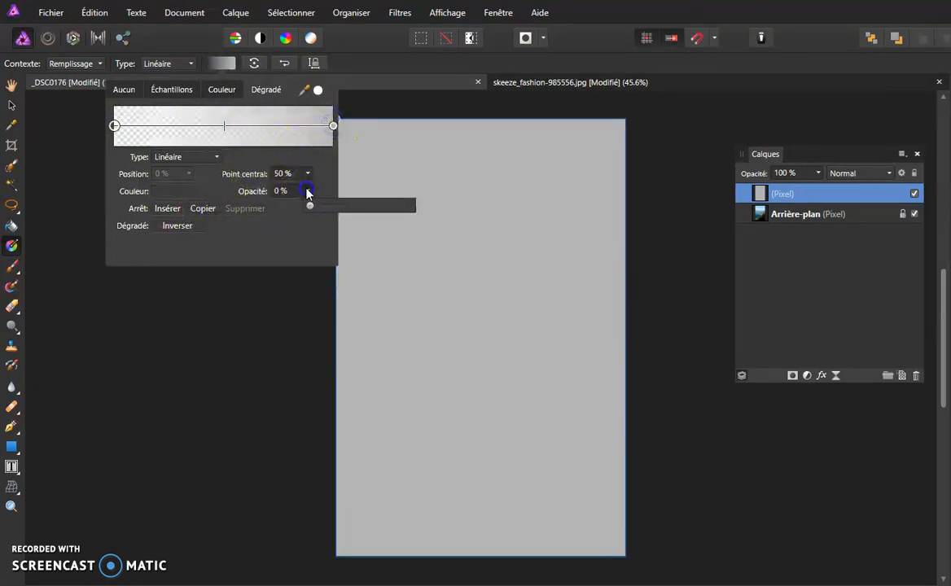
{"action": "left_click_drag", "start_coordinate": [309, 206], "coordinate": [429, 204]}
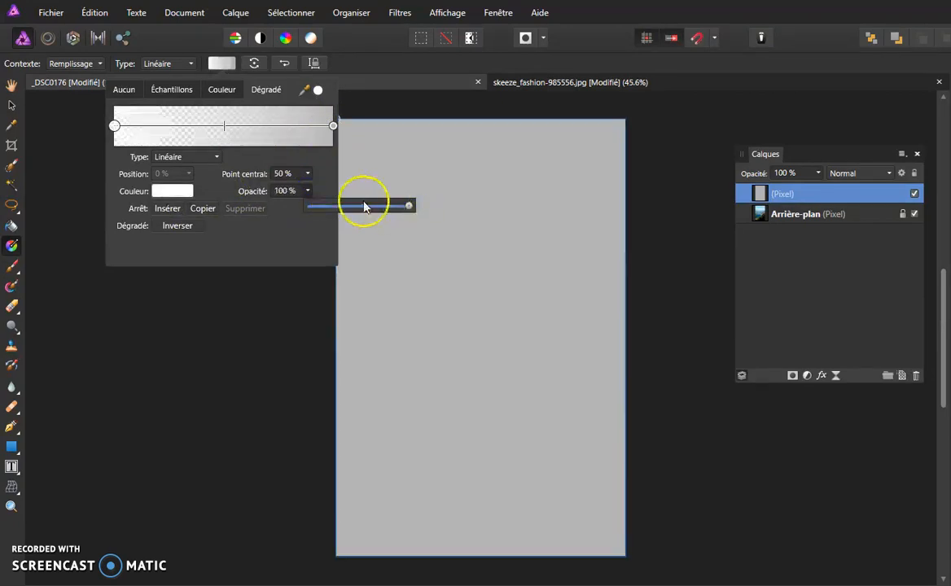
{"action": "left_click", "coordinate": [171, 191]}
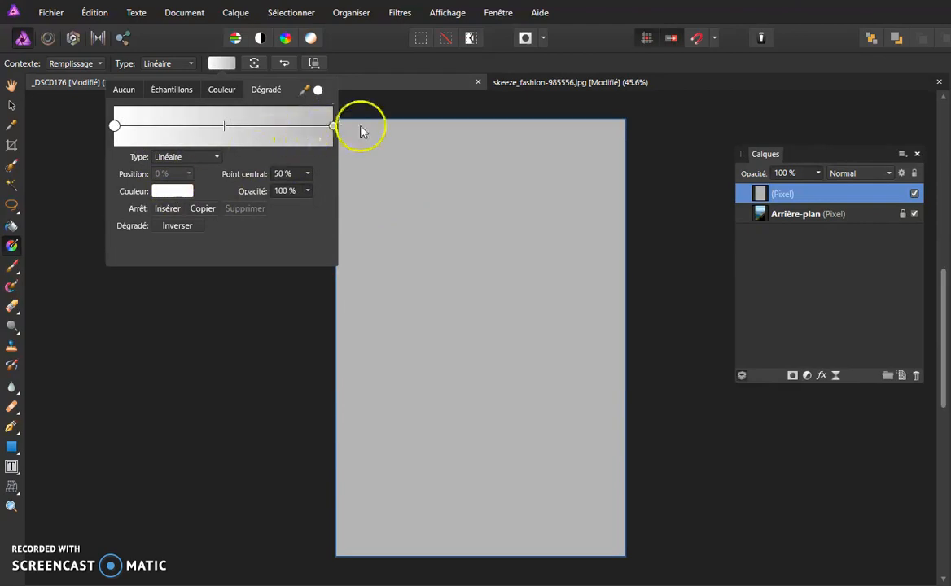
Set the gradient's end stop colour to black.
{"action": "left_click", "coordinate": [333, 125]}
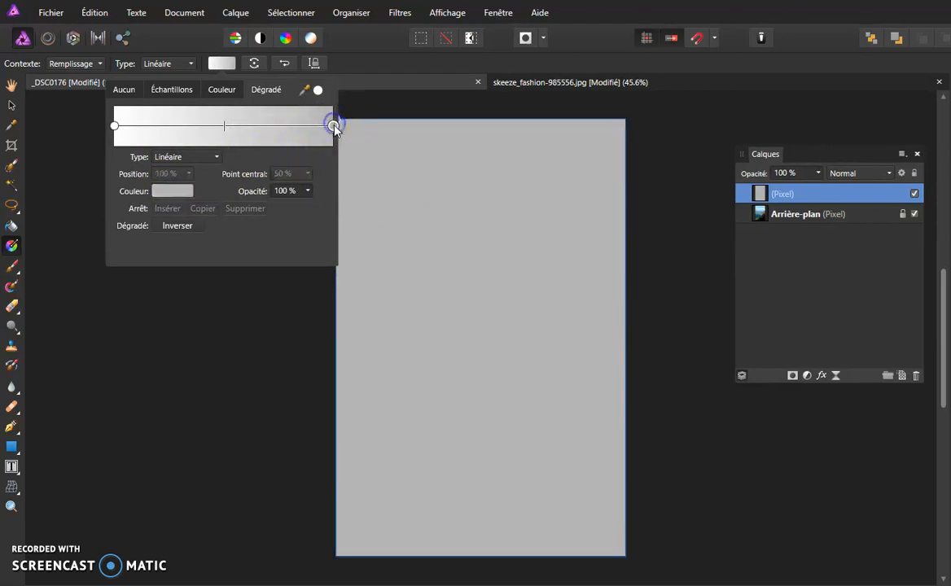
{"action": "left_click", "coordinate": [168, 192]}
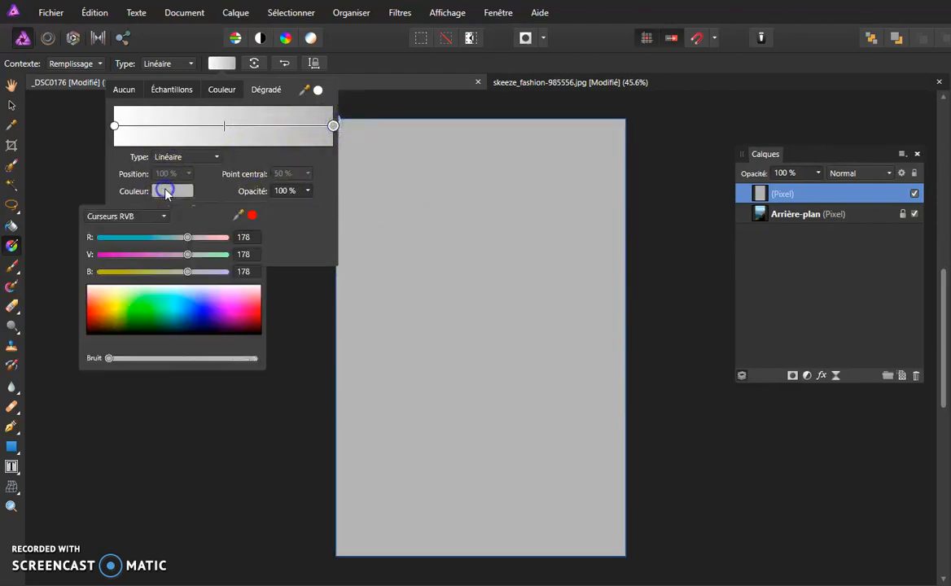
{"action": "left_click", "coordinate": [169, 330]}
{"action": "left_click_drag", "start_coordinate": [118, 254], "coordinate": [99, 272]}
{"action": "left_click", "coordinate": [298, 228]}
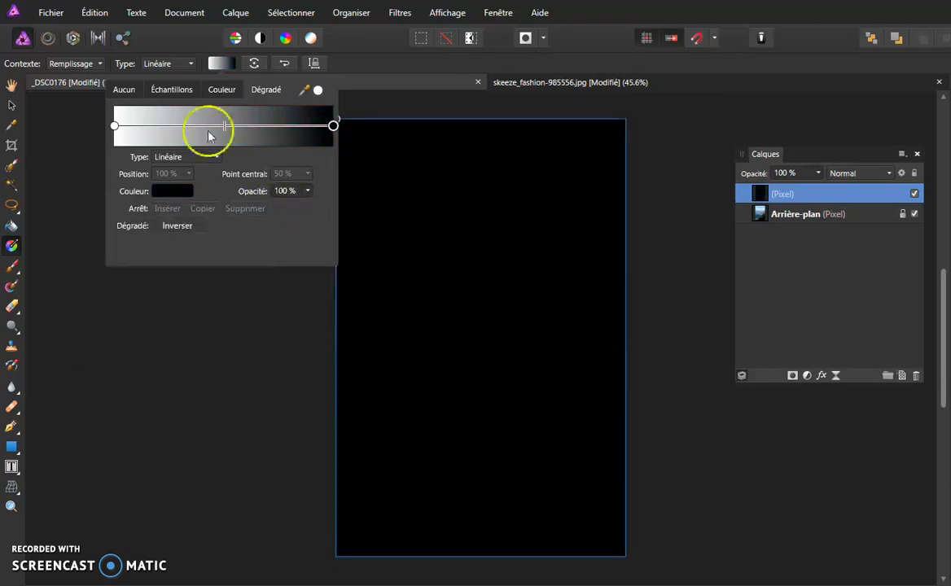
Set the opacity of the gradient's white start stop to 0 %.
{"action": "left_click", "coordinate": [114, 126]}
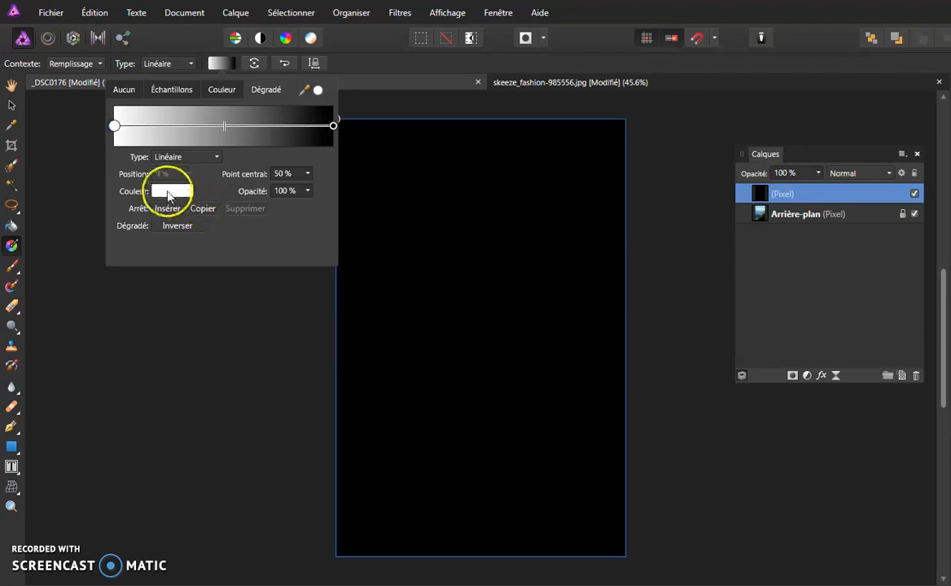
{"action": "left_click", "coordinate": [307, 192]}
{"action": "left_click", "coordinate": [211, 207]}
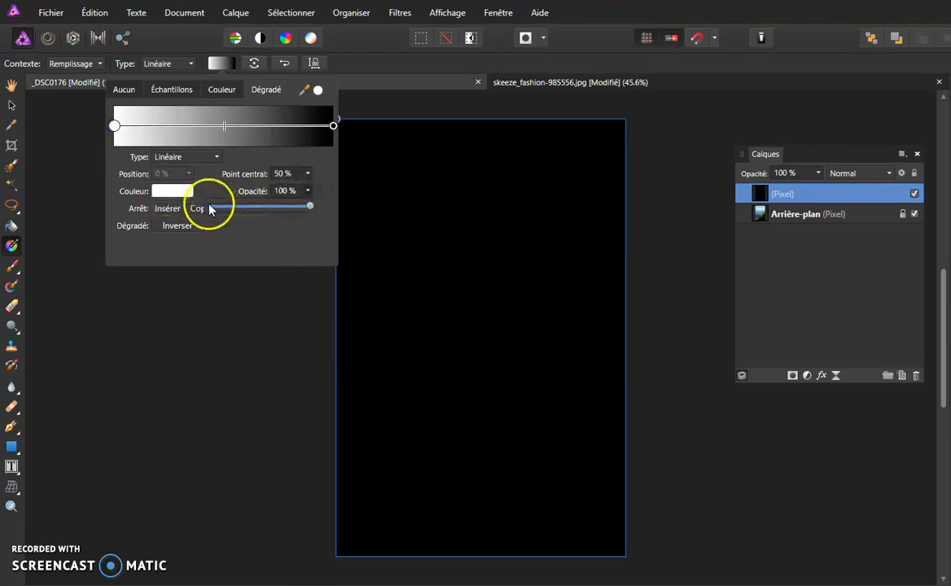
Hide the Arrière-plan layer and orient the gradient vertically, with solid black over the sky fading to transparent just below mid-image.
{"action": "left_click_drag", "start_coordinate": [477, 175], "coordinate": [474, 276]}
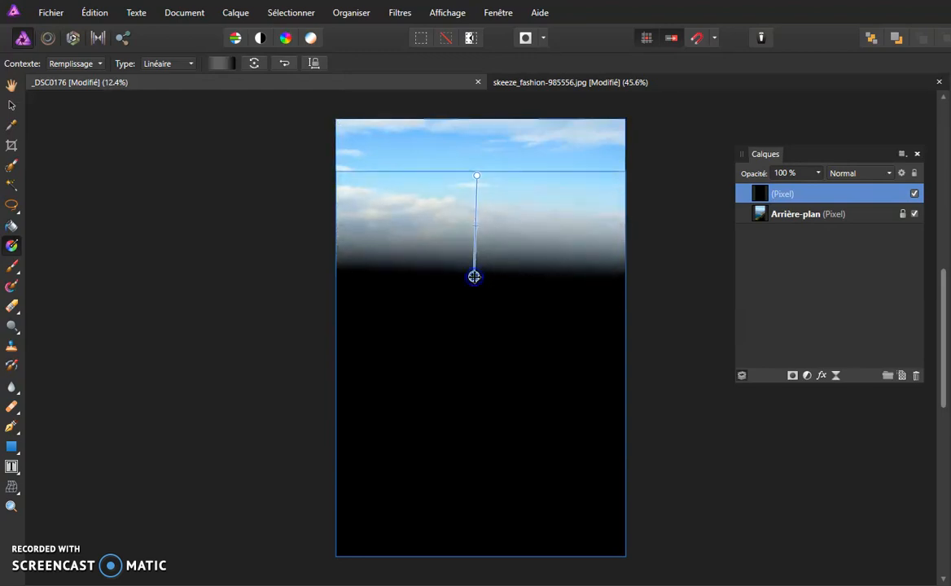
{"action": "left_click", "coordinate": [914, 214]}
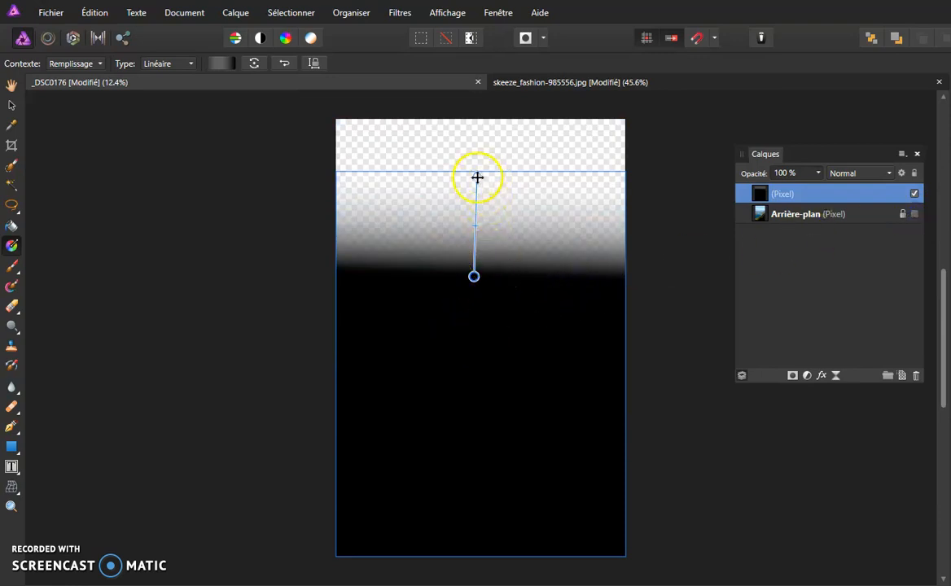
{"action": "left_click_drag", "start_coordinate": [489, 185], "coordinate": [478, 378]}
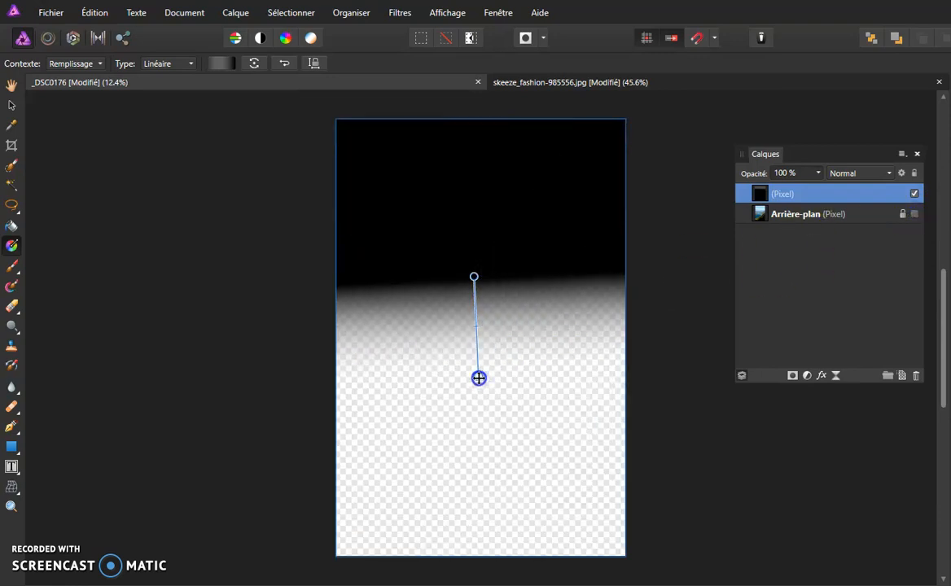
{"action": "left_click_drag", "start_coordinate": [474, 278], "coordinate": [477, 214]}
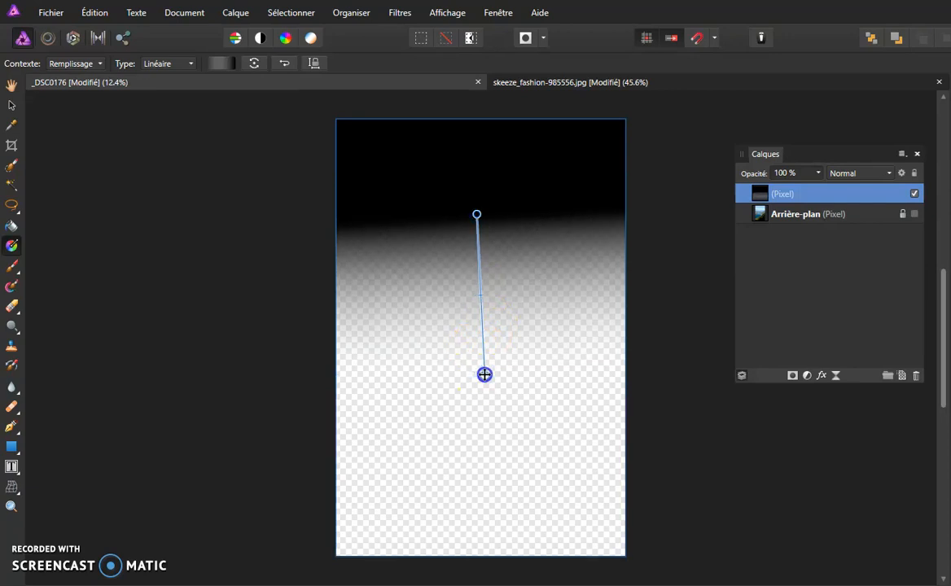
{"action": "left_click", "coordinate": [477, 214]}
{"action": "left_click_drag", "start_coordinate": [477, 213], "coordinate": [475, 221]}
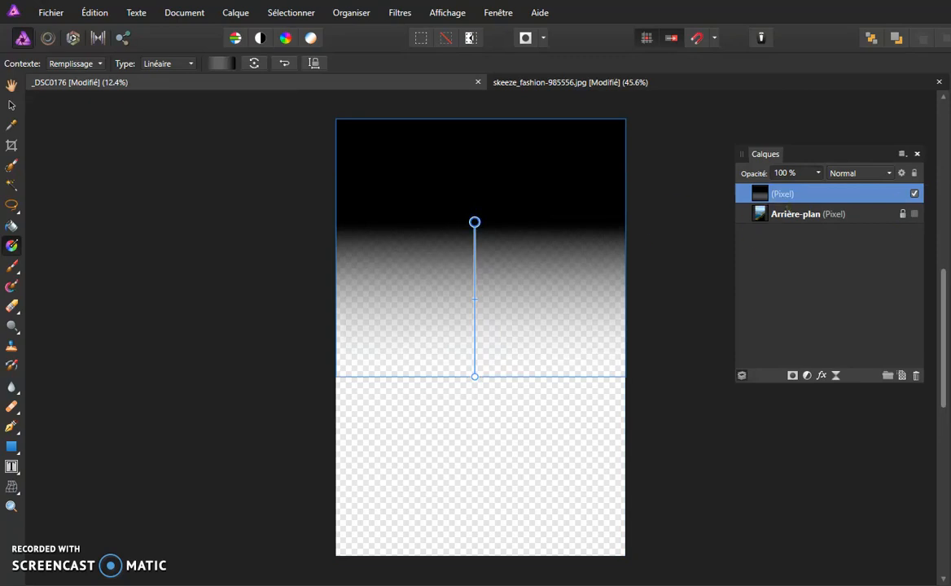
Show the Arrière-plan layer again and lower the gradient's black end point slightly towards the horizon.
{"action": "left_click", "coordinate": [915, 213]}
{"action": "double_click", "coordinate": [824, 196]}
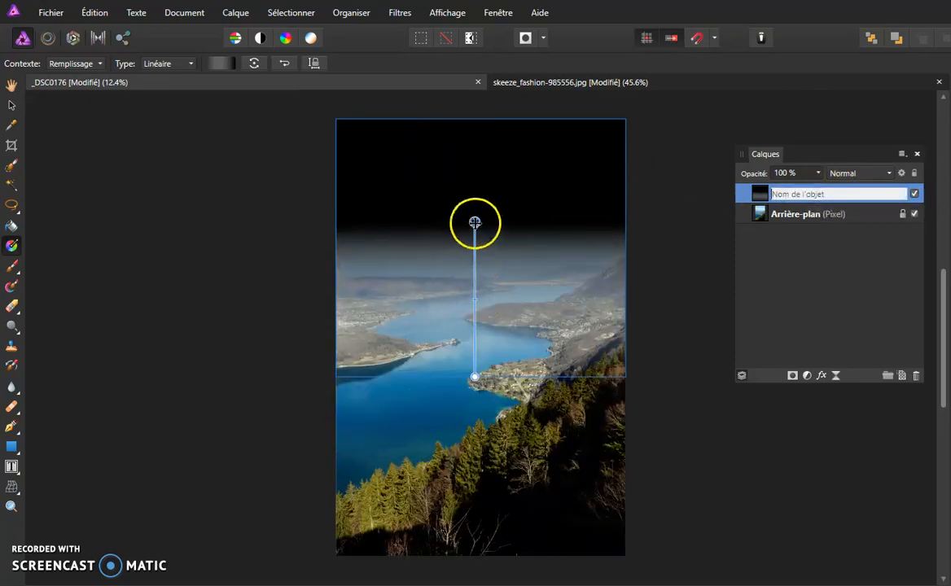
{"action": "left_click_drag", "start_coordinate": [475, 222], "coordinate": [475, 234]}
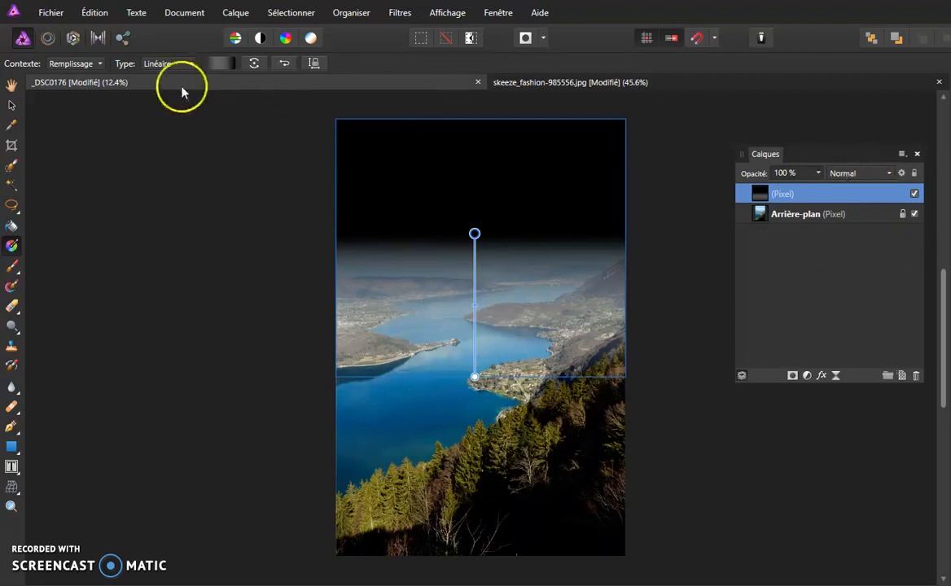
Set the gradient layer's blend mode to Lumière tamisée, then deselect that layer by selecting the background.
{"action": "left_click", "coordinate": [11, 105]}
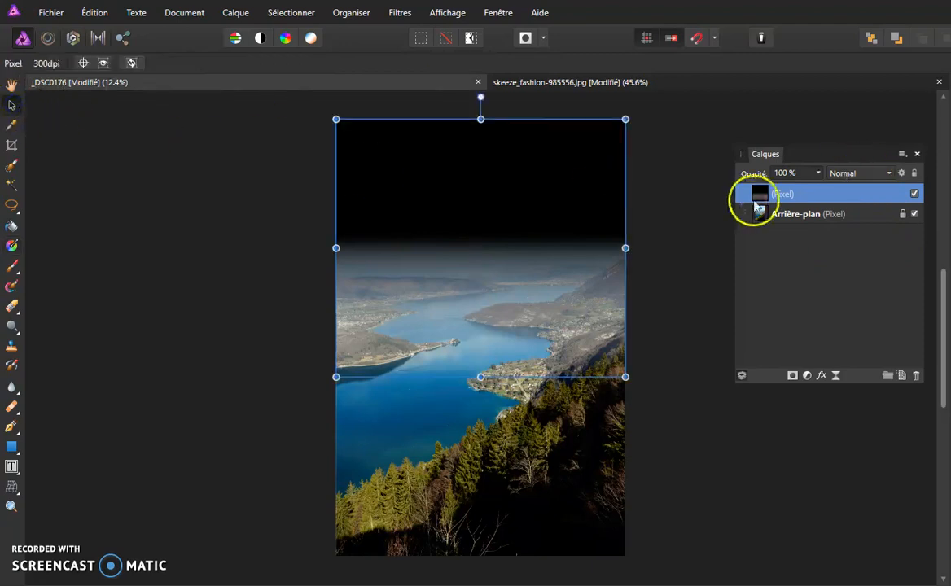
{"action": "left_click", "coordinate": [875, 172]}
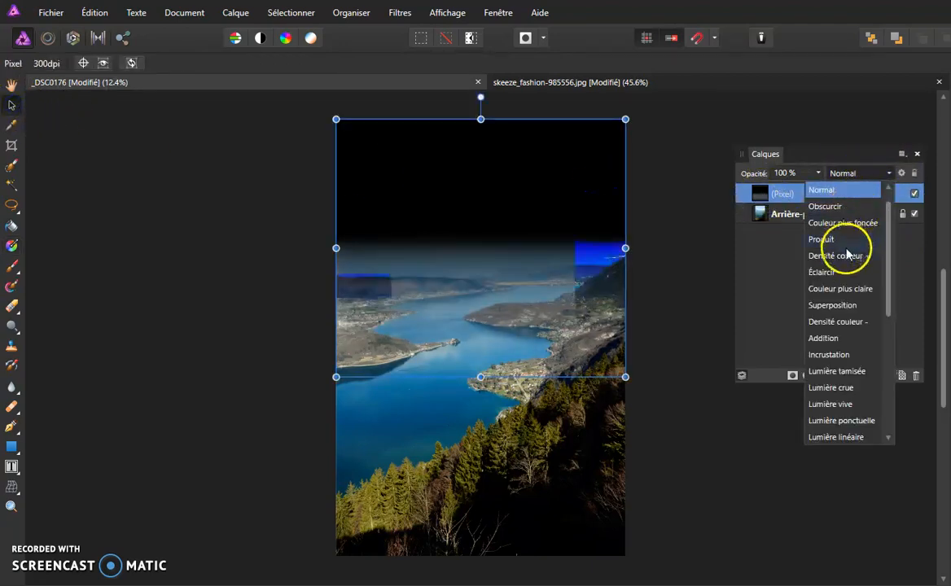
{"action": "left_click", "coordinate": [837, 371]}
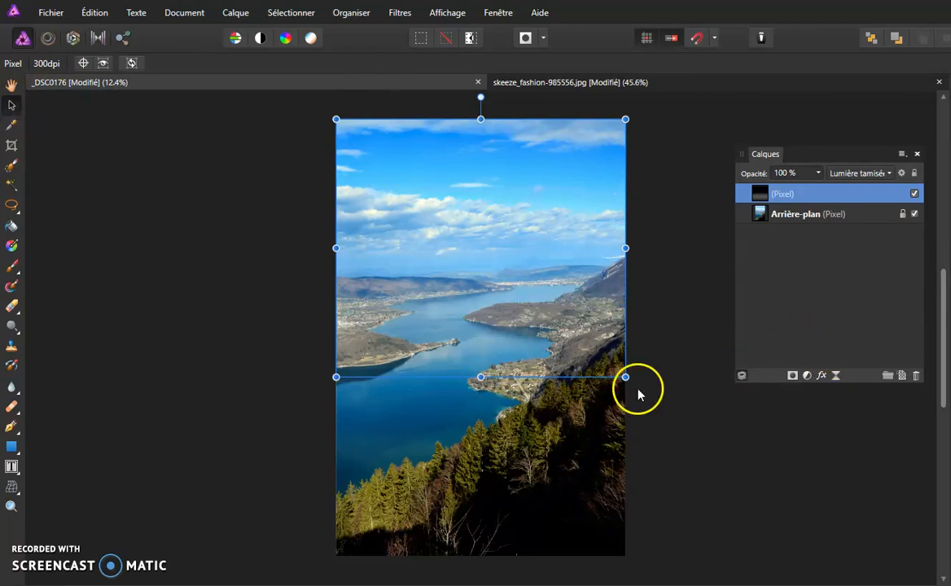
{"action": "left_click", "coordinate": [560, 453]}
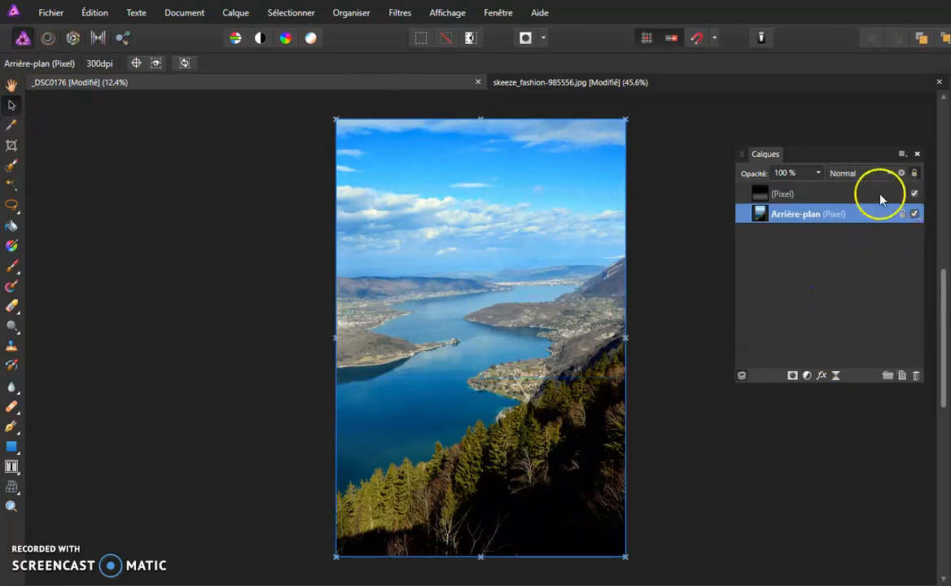
Toggle the gradient layer's visibility off and on to compare the sky before and after.
{"action": "left_click", "coordinate": [915, 195]}
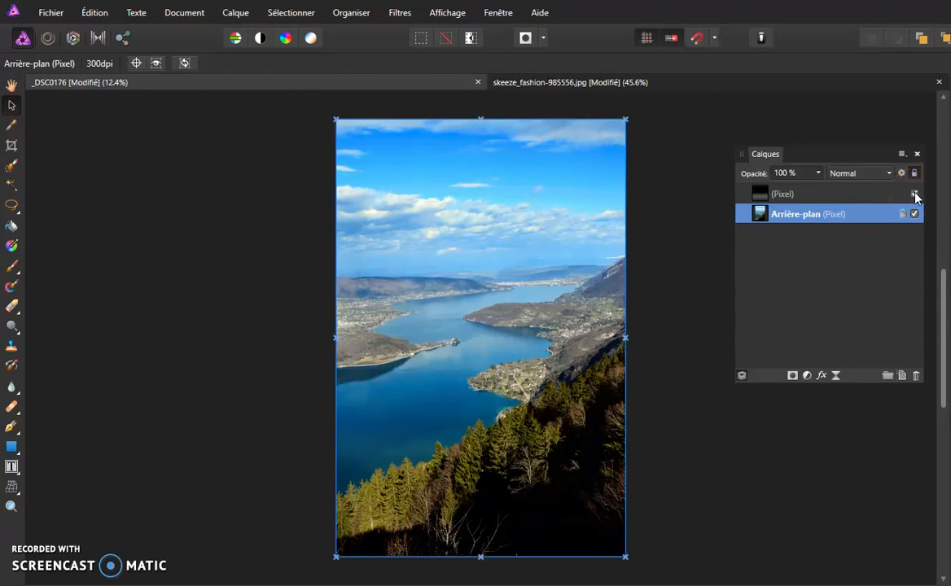
{"action": "left_click", "coordinate": [915, 195]}
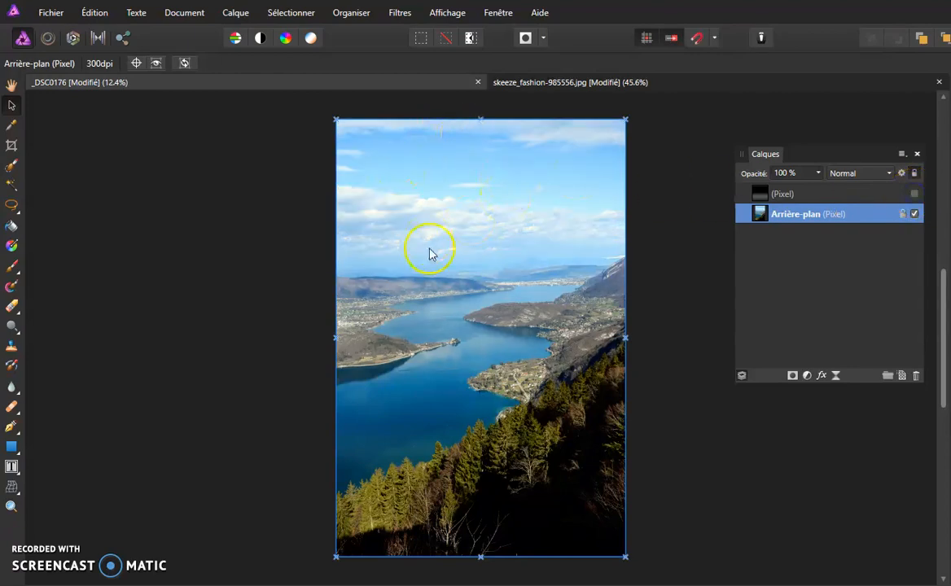
{"action": "left_click", "coordinate": [914, 194]}
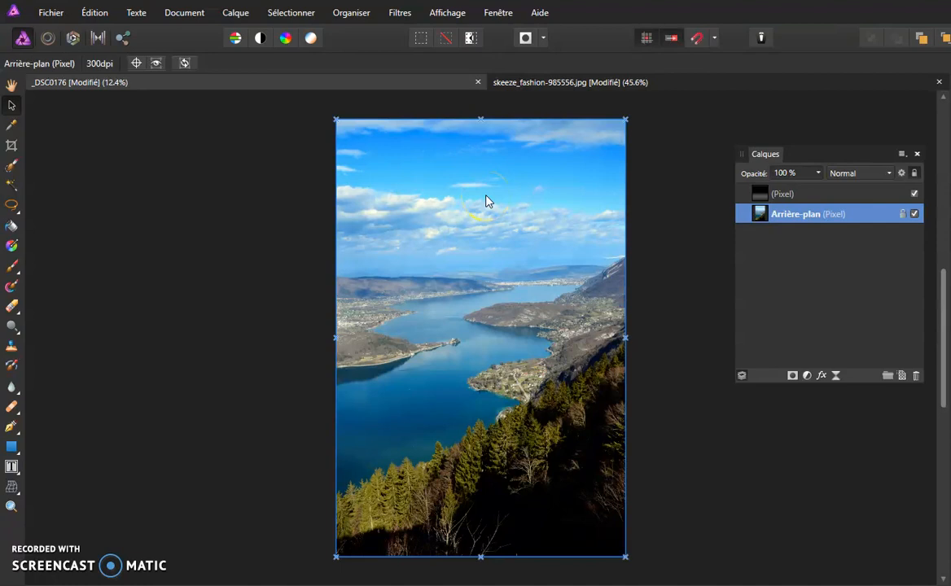
Reduce the gradient layer's opacity to 75 %.
{"action": "left_click", "coordinate": [806, 194]}
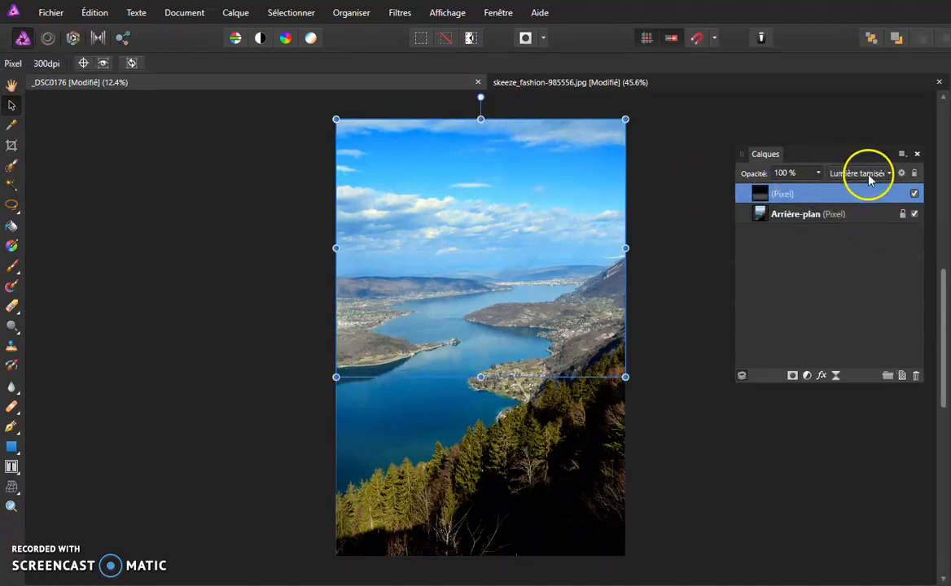
{"action": "left_click", "coordinate": [819, 173]}
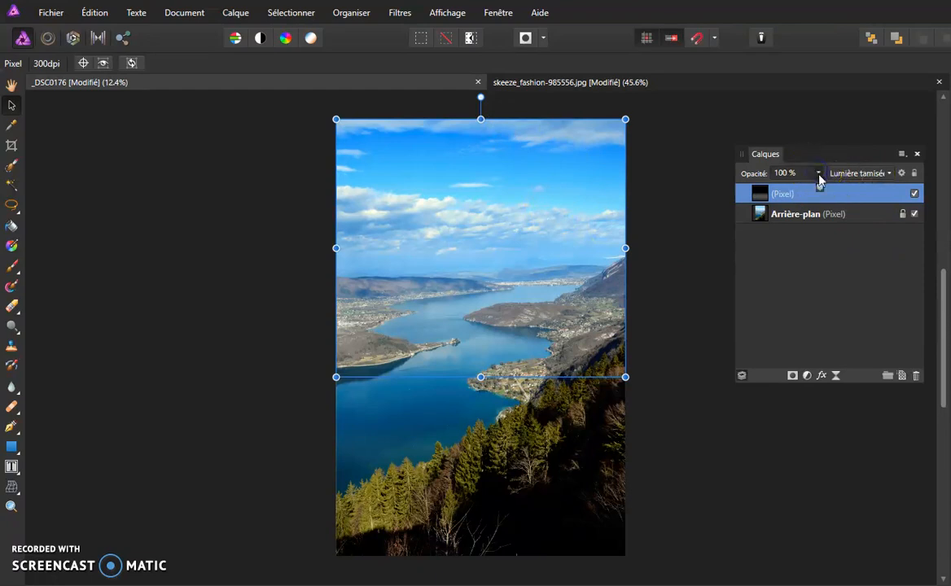
{"action": "left_click", "coordinate": [819, 173]}
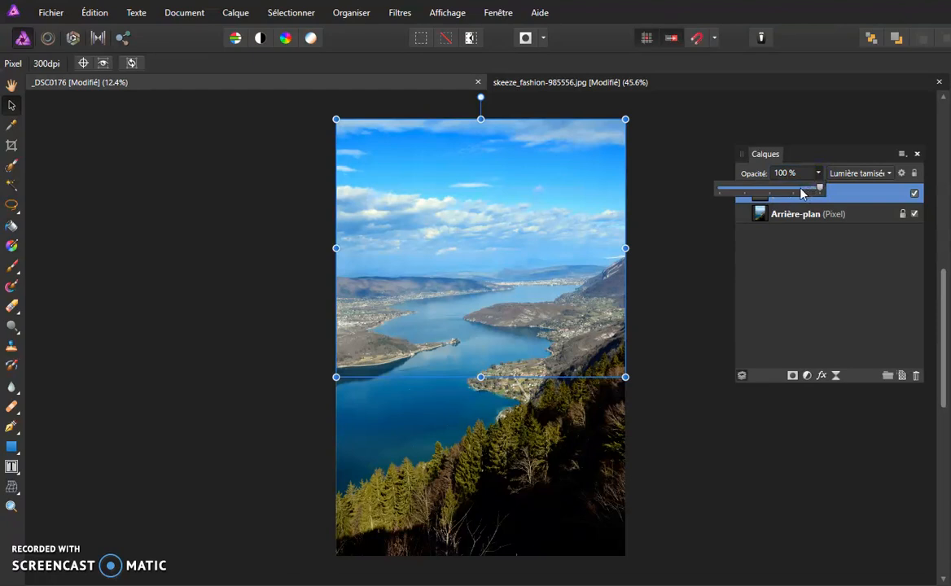
{"action": "left_click", "coordinate": [801, 190]}
{"action": "left_click", "coordinate": [798, 308]}
{"action": "left_click", "coordinate": [434, 482]}
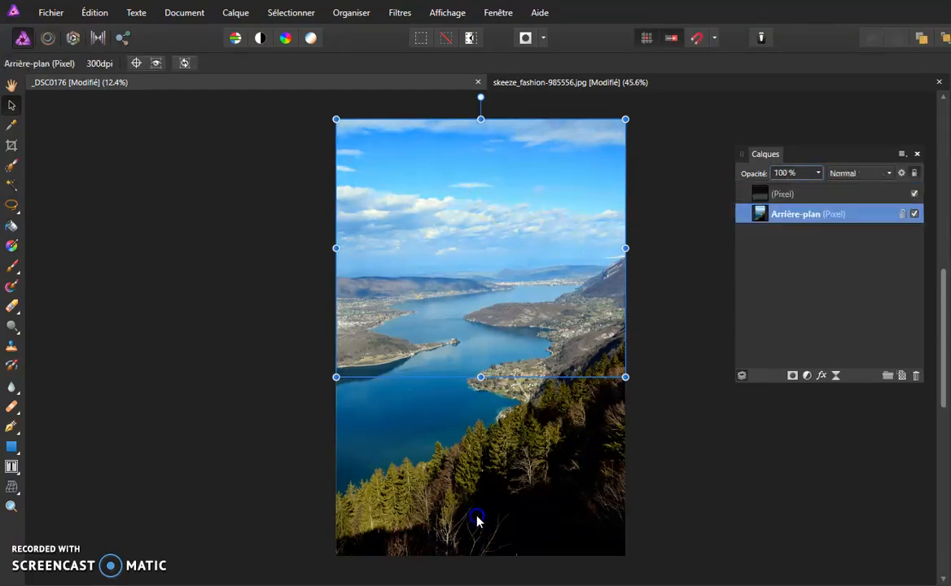
Compare the lake photo with and without the softened gradient layer, leaving that layer visible and the background selected.
{"action": "left_click", "coordinate": [915, 194]}
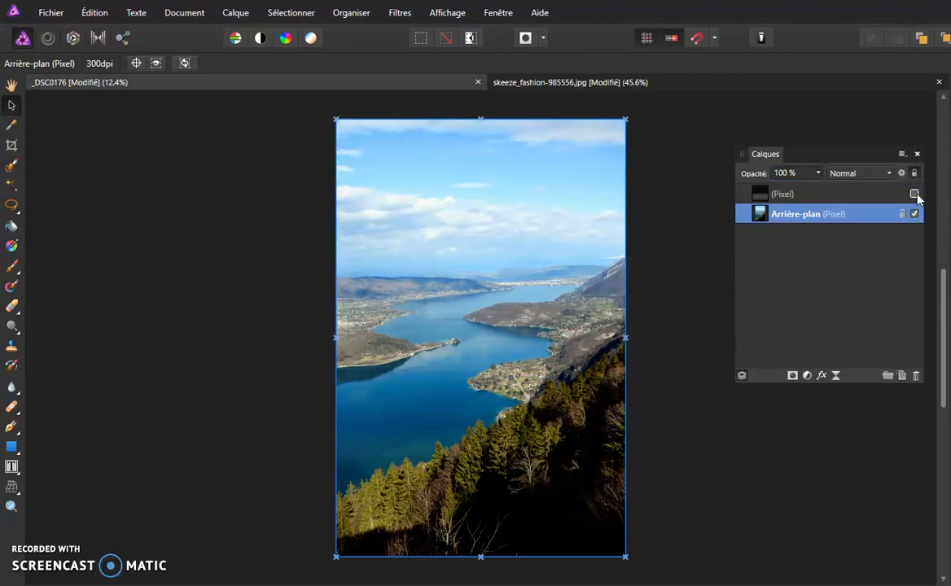
{"action": "left_click", "coordinate": [915, 195]}
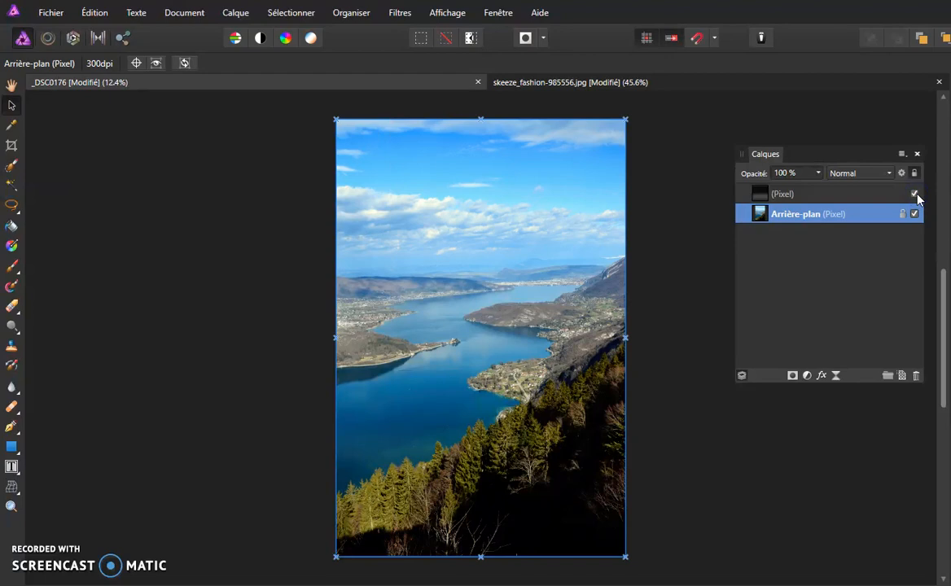
{"action": "left_click_drag", "start_coordinate": [786, 192], "coordinate": [796, 194]}
{"action": "left_click", "coordinate": [836, 197]}
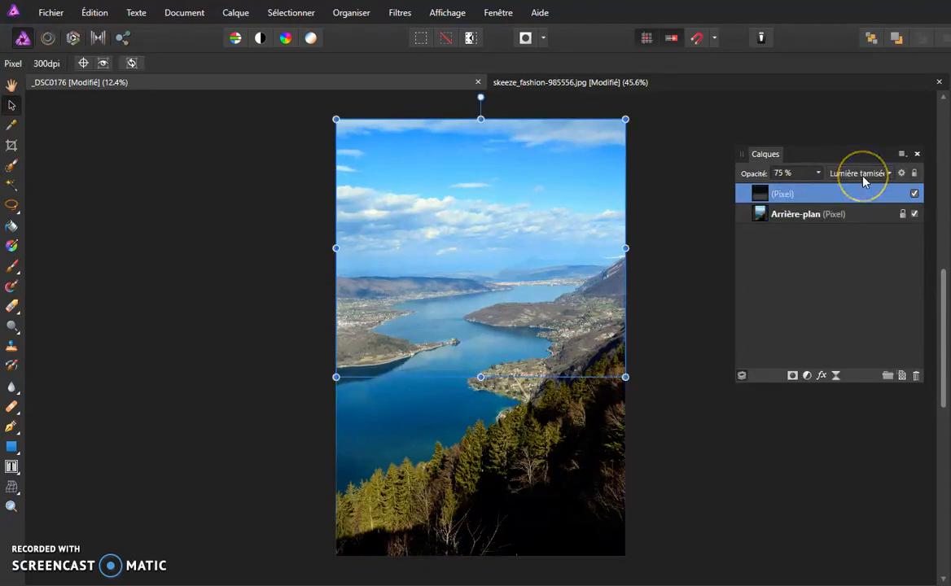
{"action": "left_click", "coordinate": [914, 193]}
{"action": "left_click", "coordinate": [914, 194]}
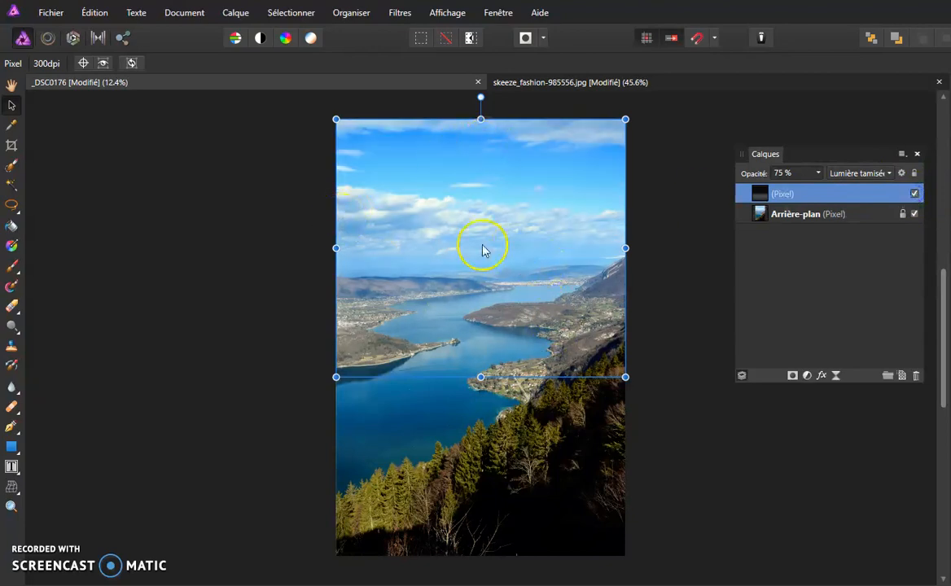
{"action": "left_click", "coordinate": [582, 464]}
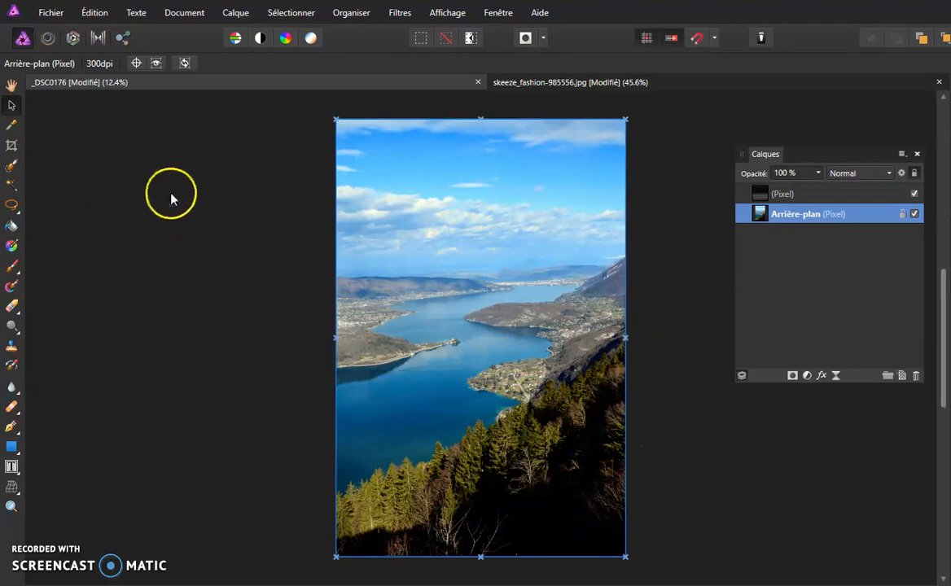